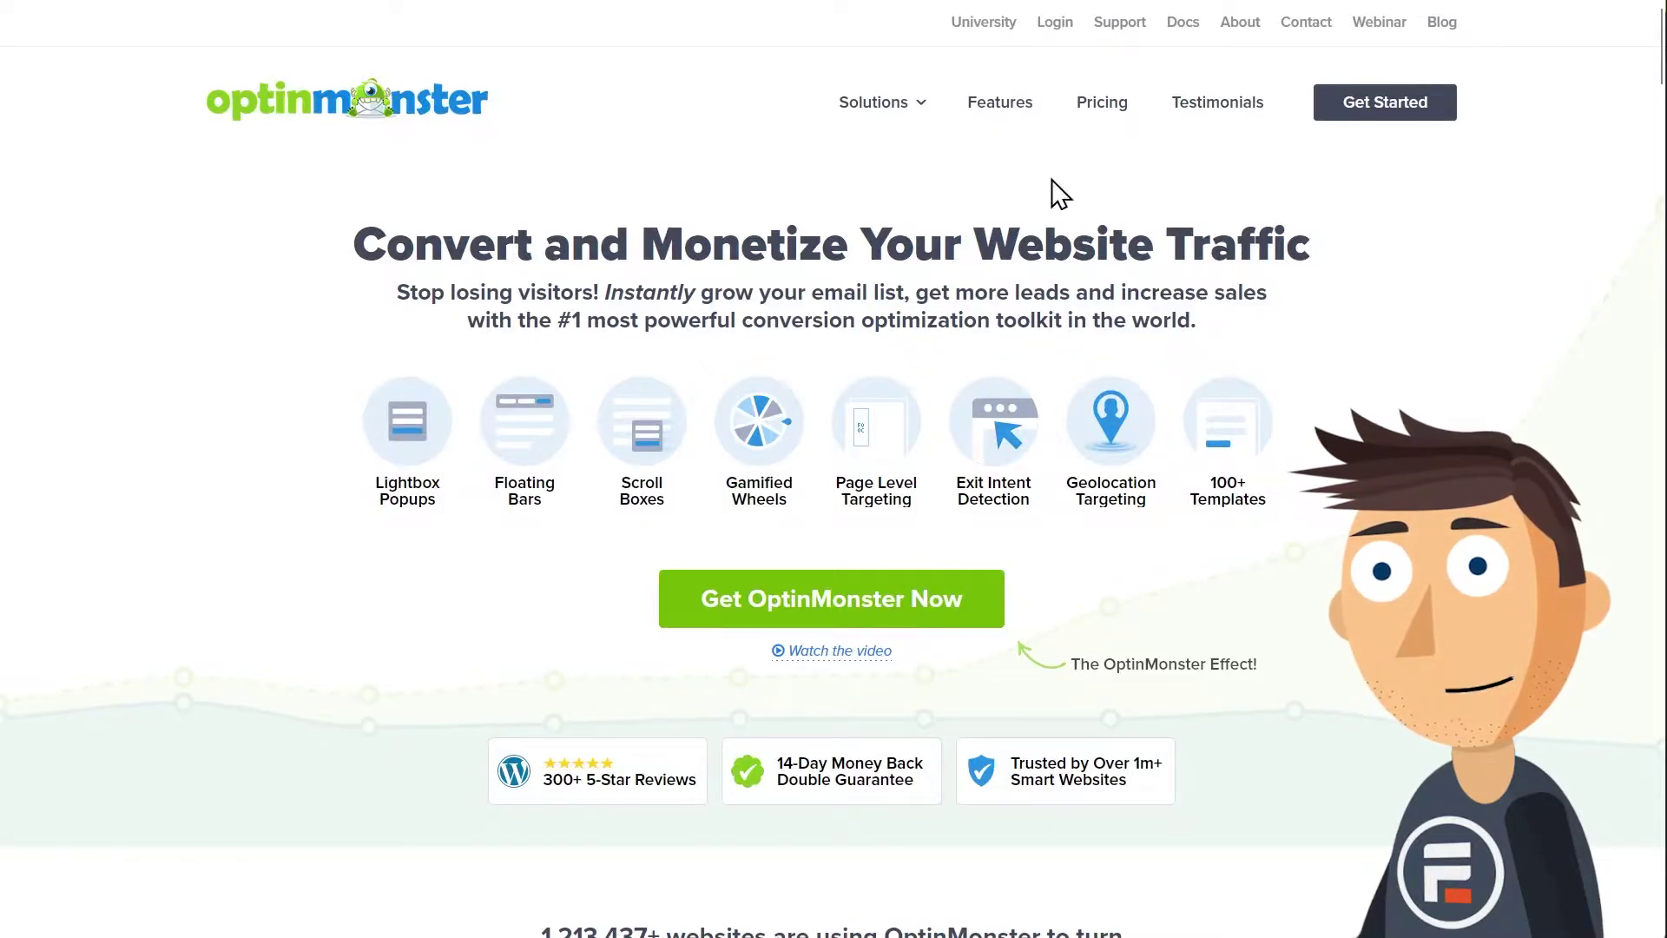
Open the OptinMonster Features page and scroll to the Drag 'n' Drop Builder section
left_click(1001, 104)
scroll(946, 260, "down", 4)
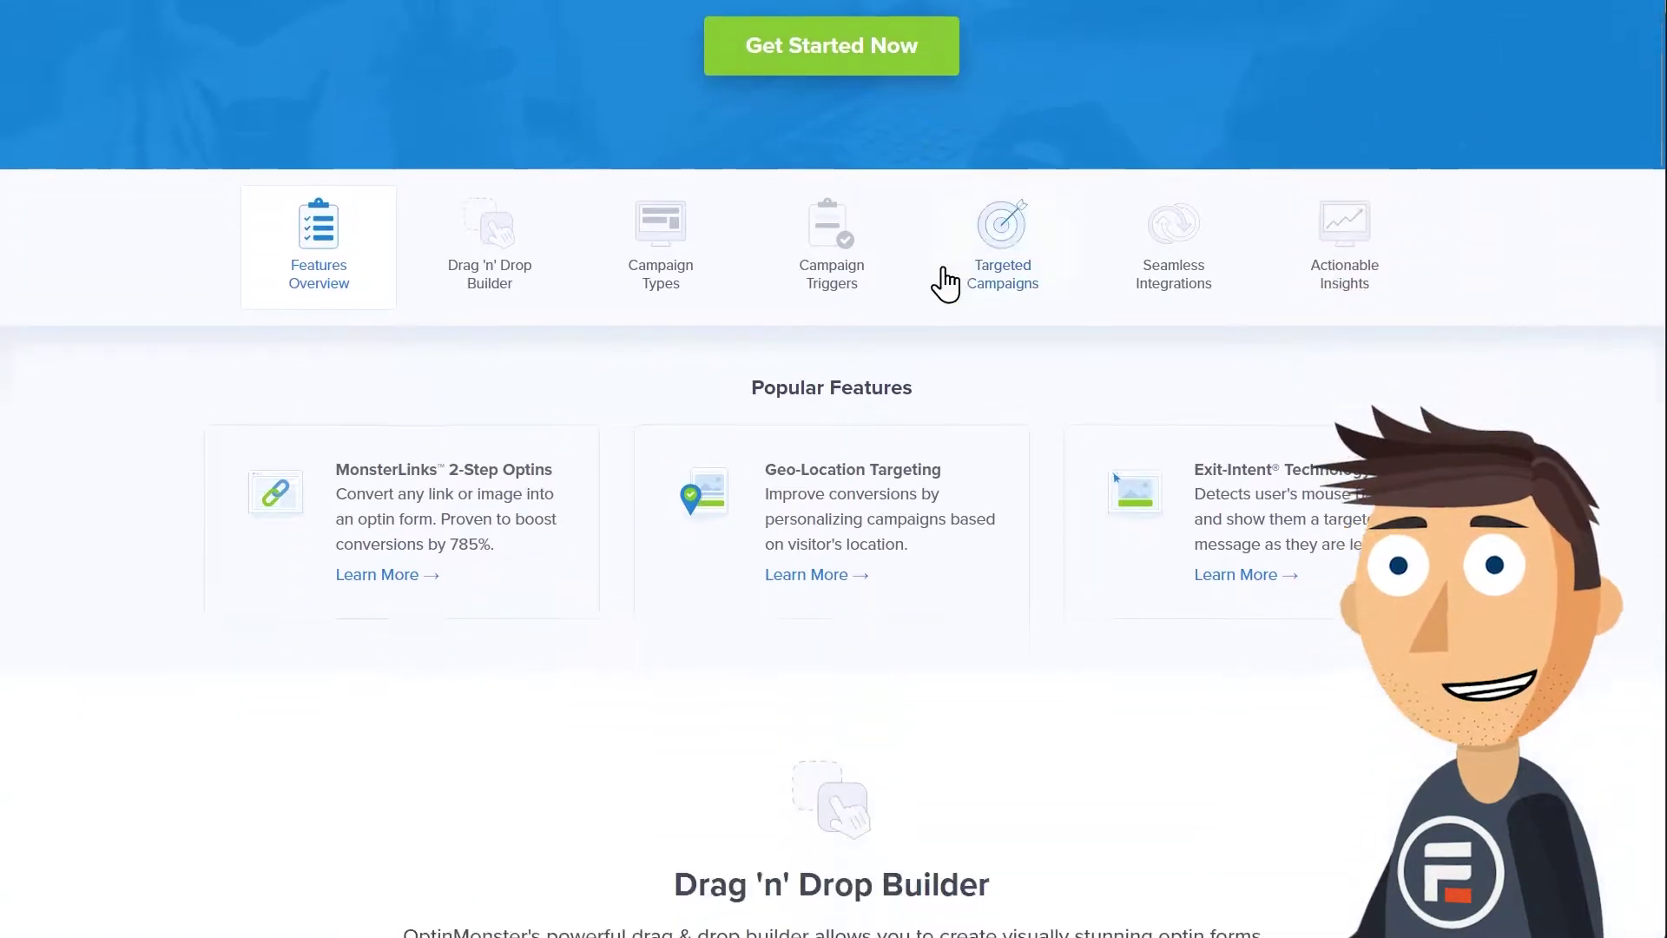
scroll(945, 278, "down", 7)
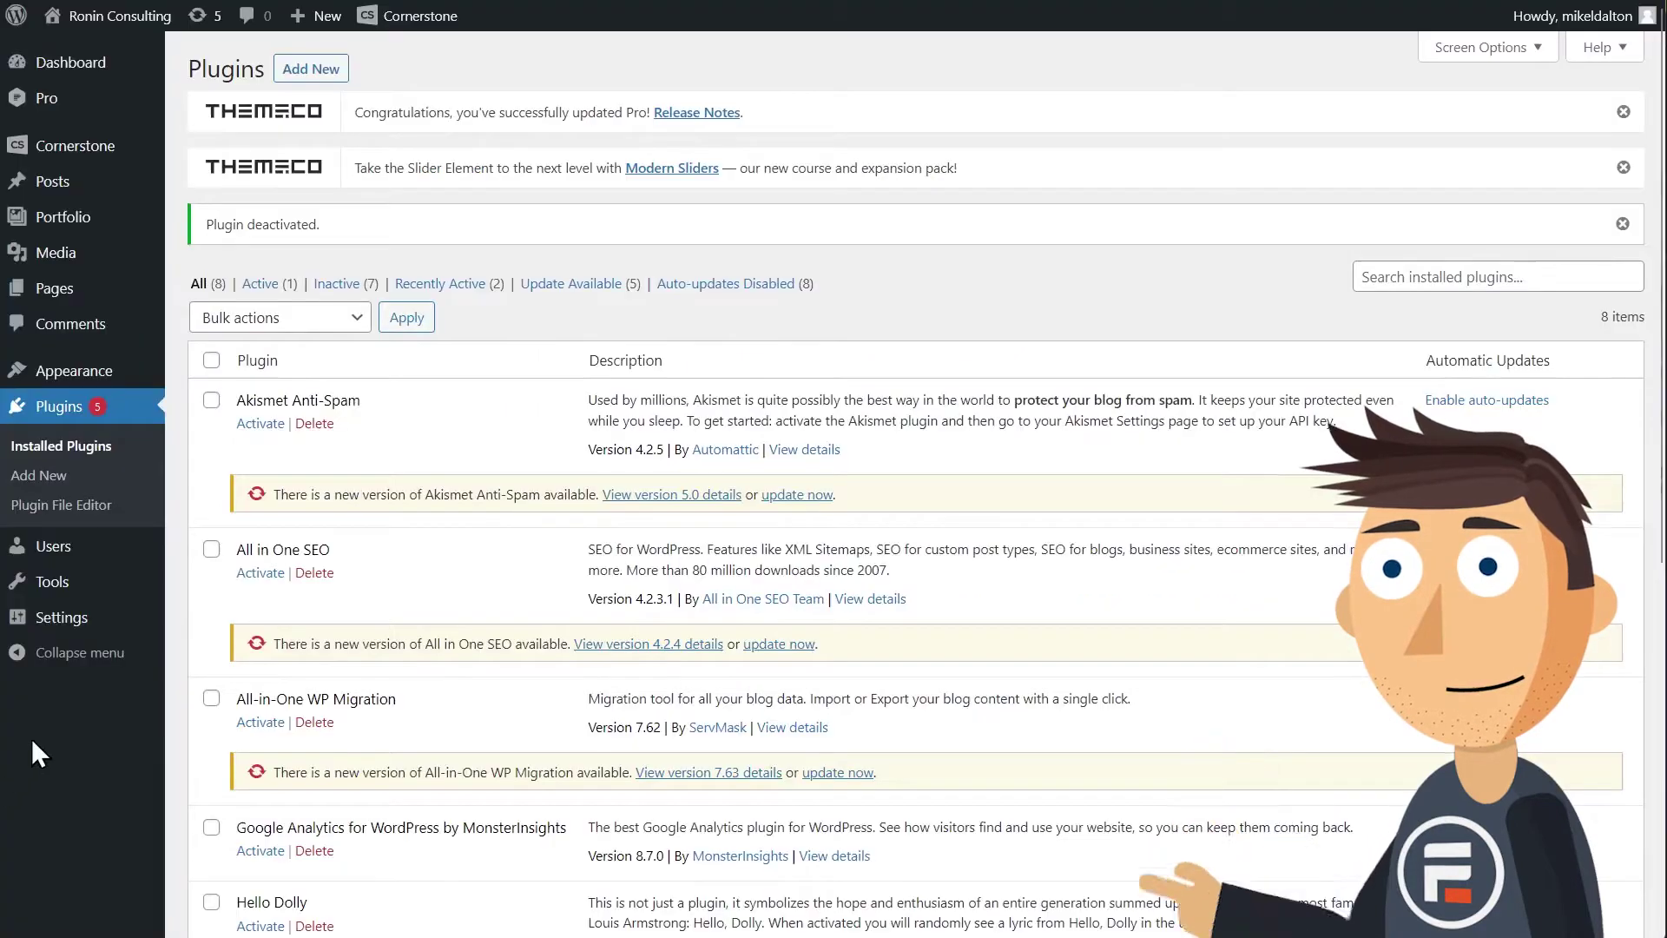
Search the plugin directory for 'formidable forms' and install Formidable Form Builder
left_click(318, 77)
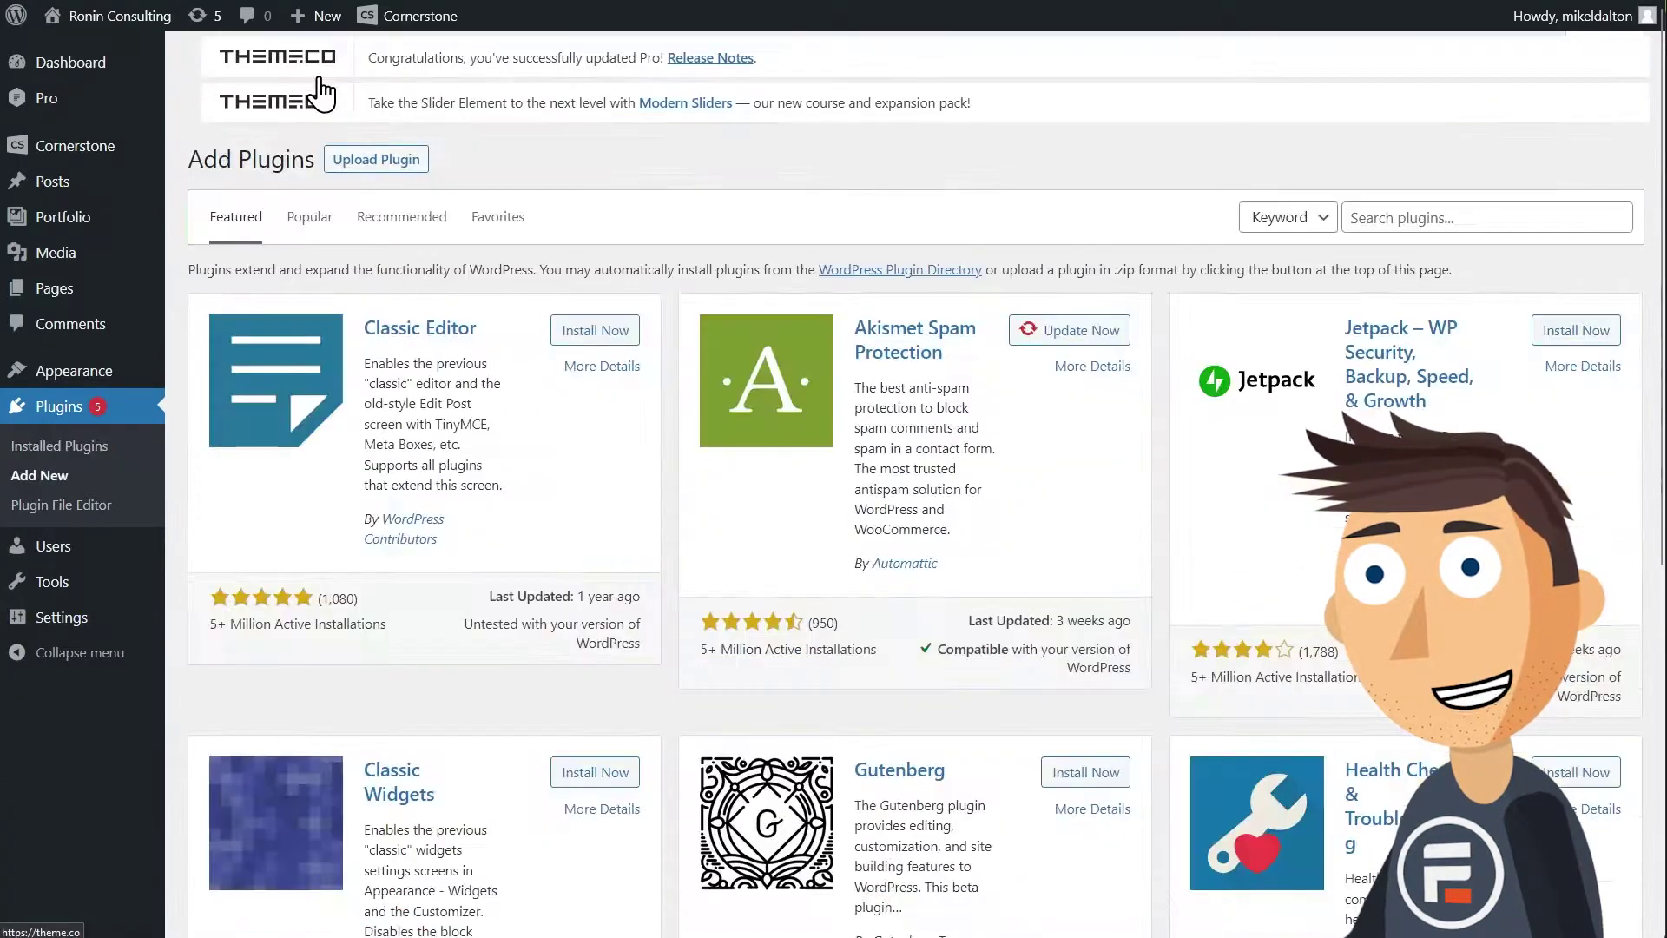
left_click(1444, 231)
type("formida")
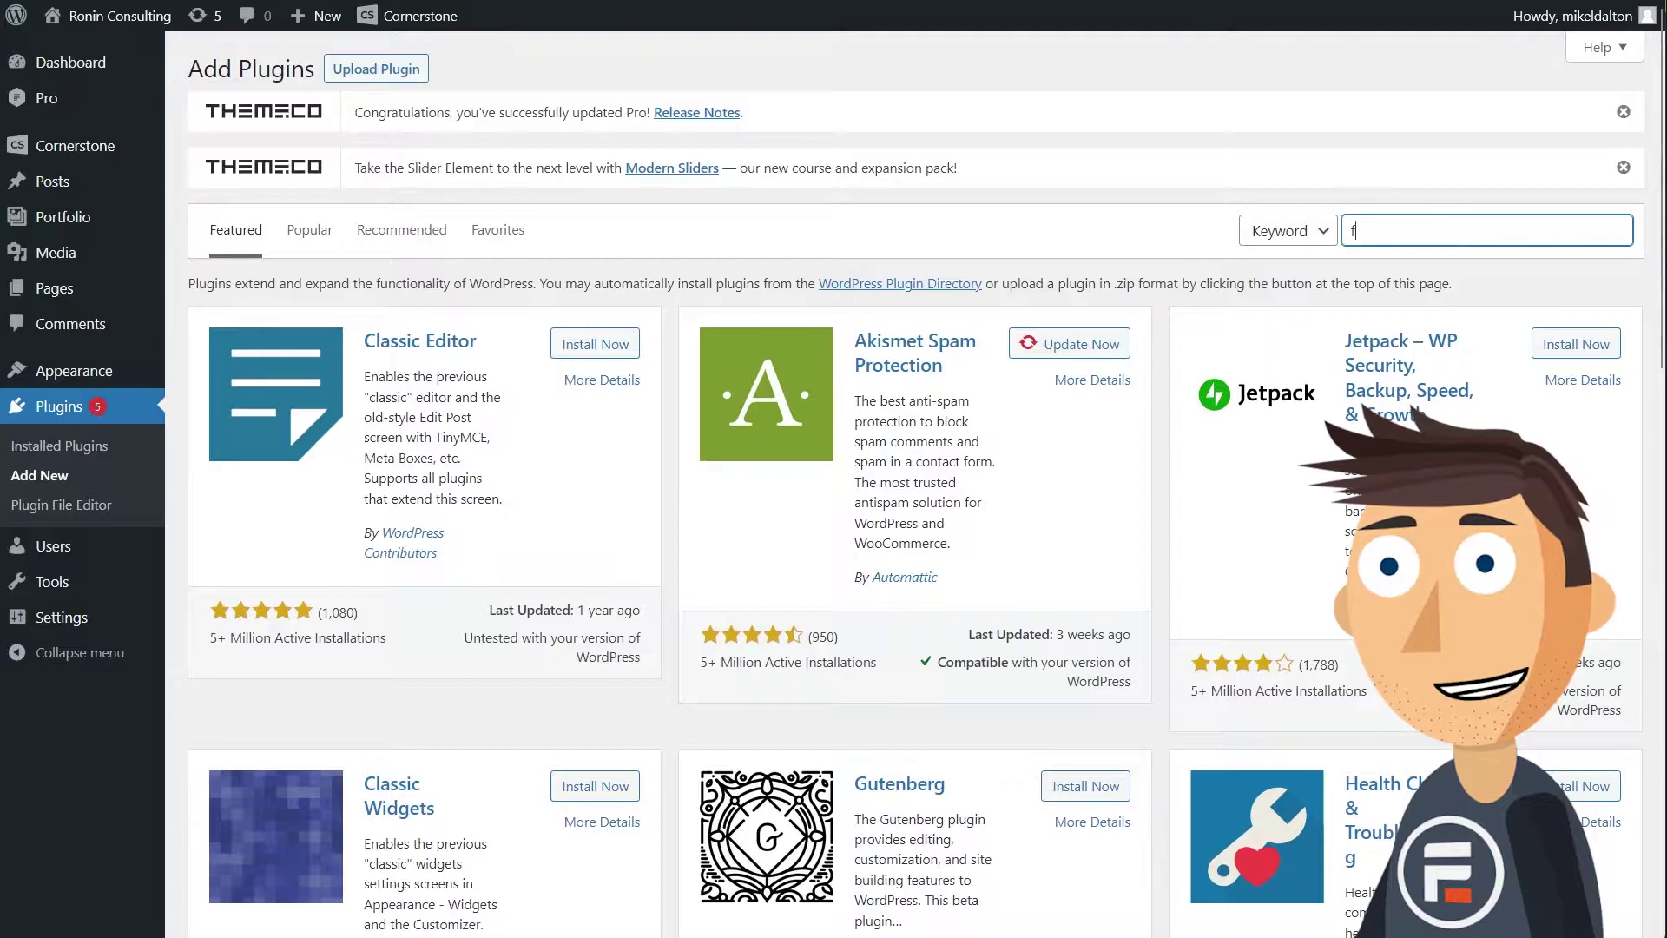
type("ble forms")
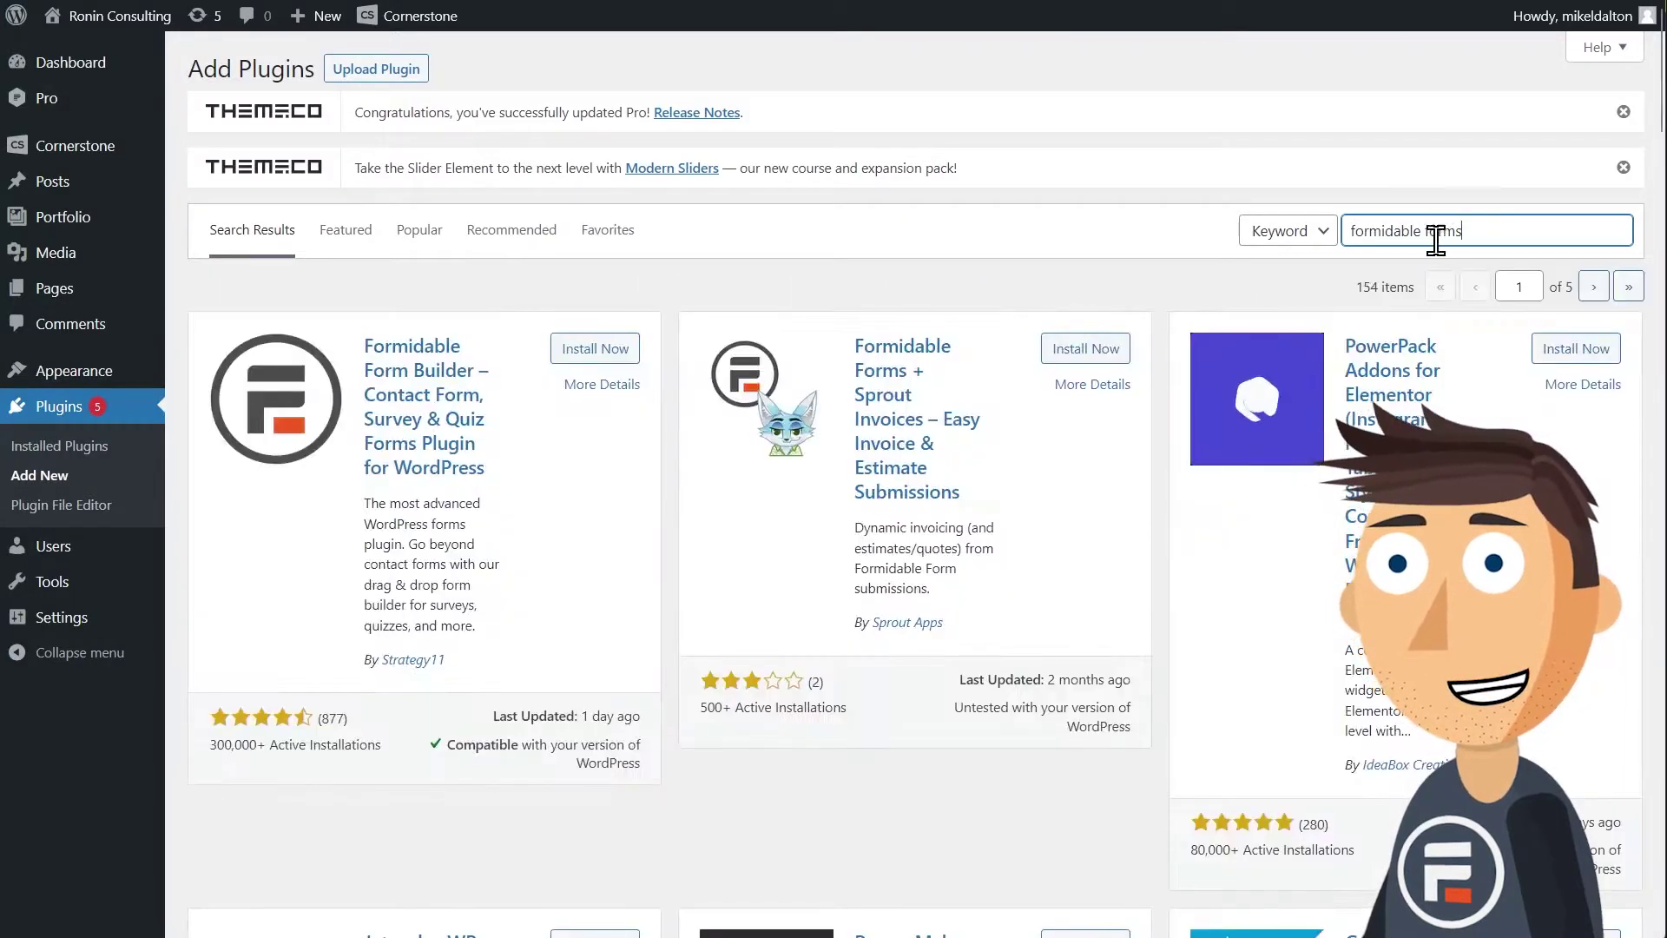
left_click(624, 350)
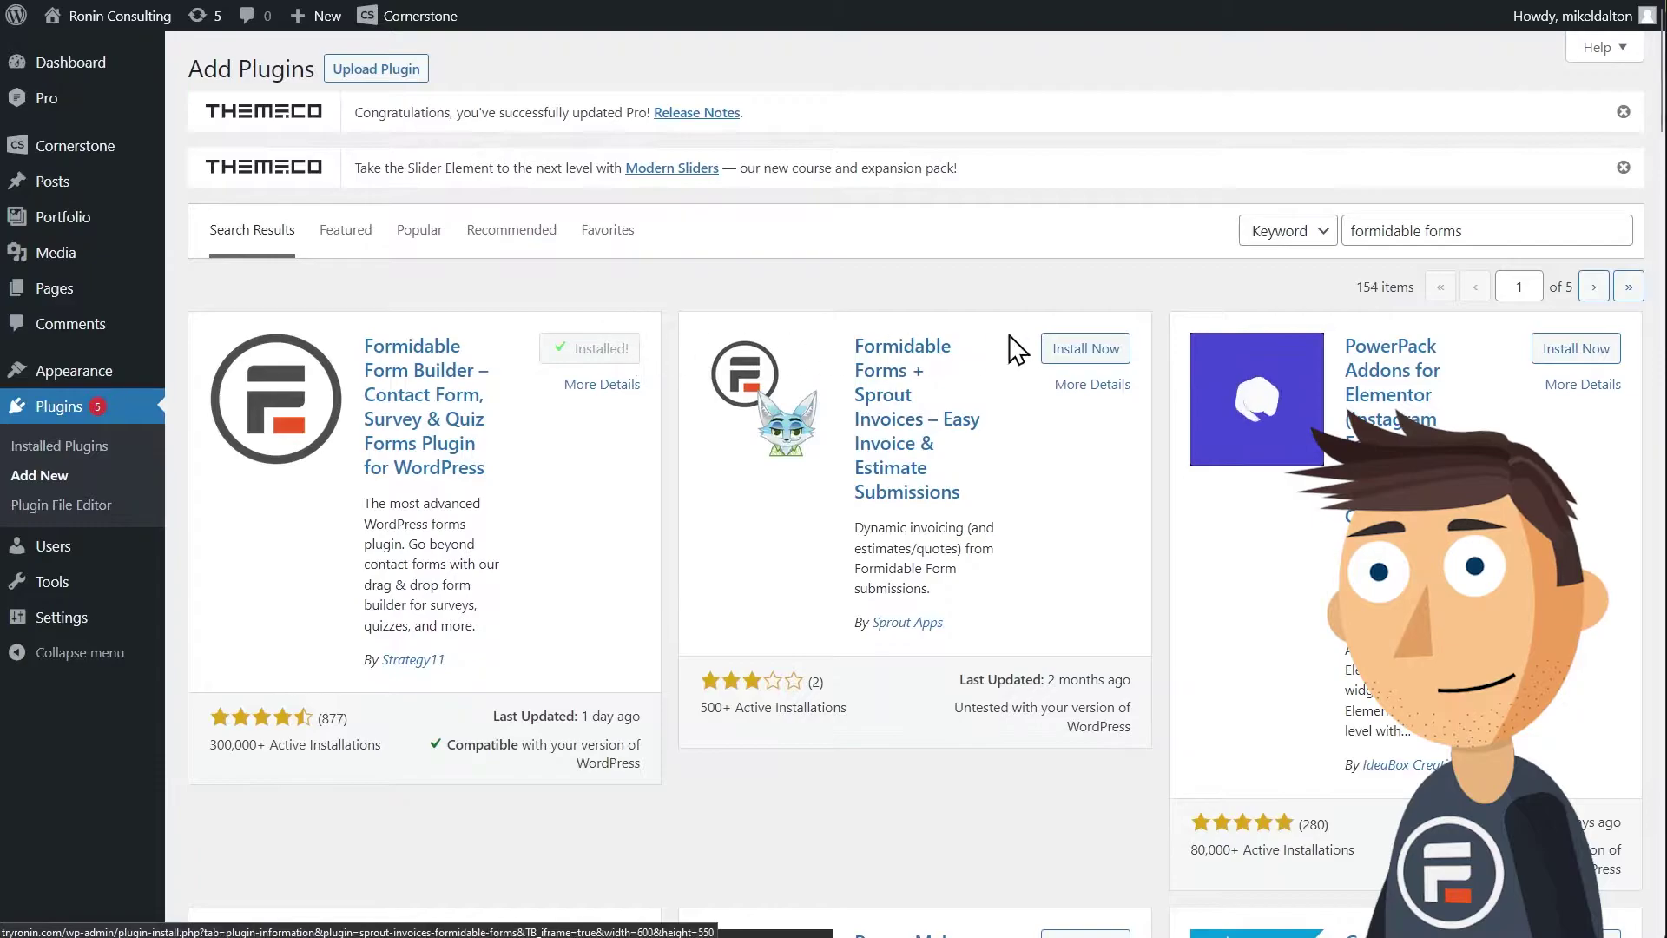
Search for 'wp popups', then install and activate the WP Popups plugin
triple_click(1396, 231)
type("wp p")
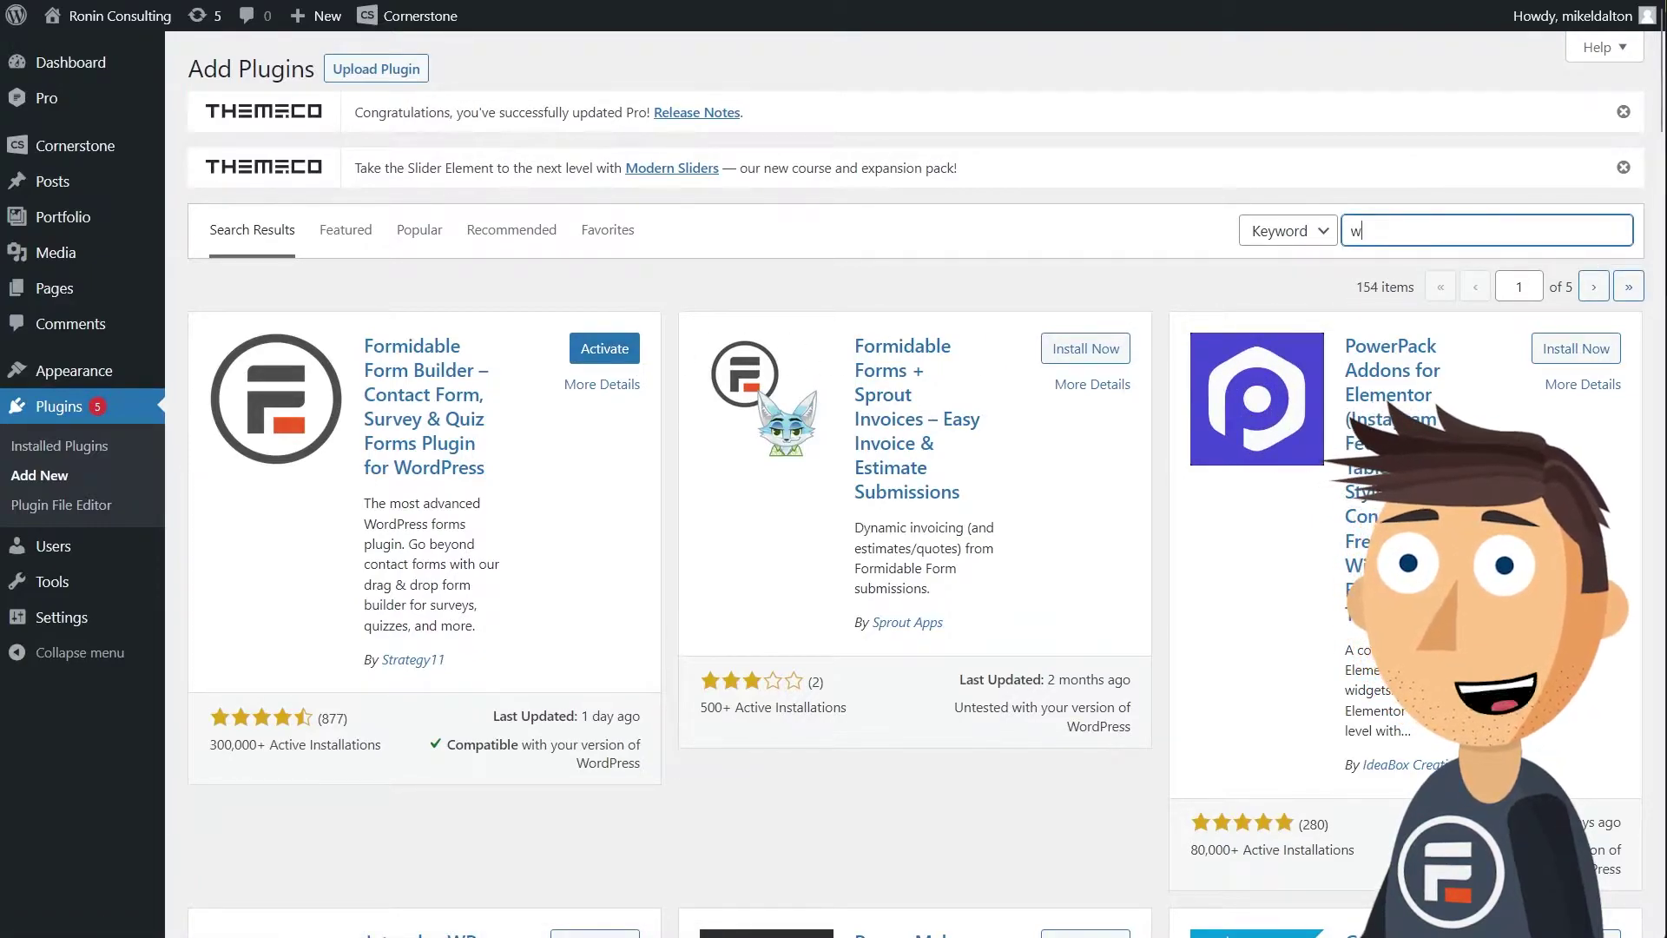
type("opups")
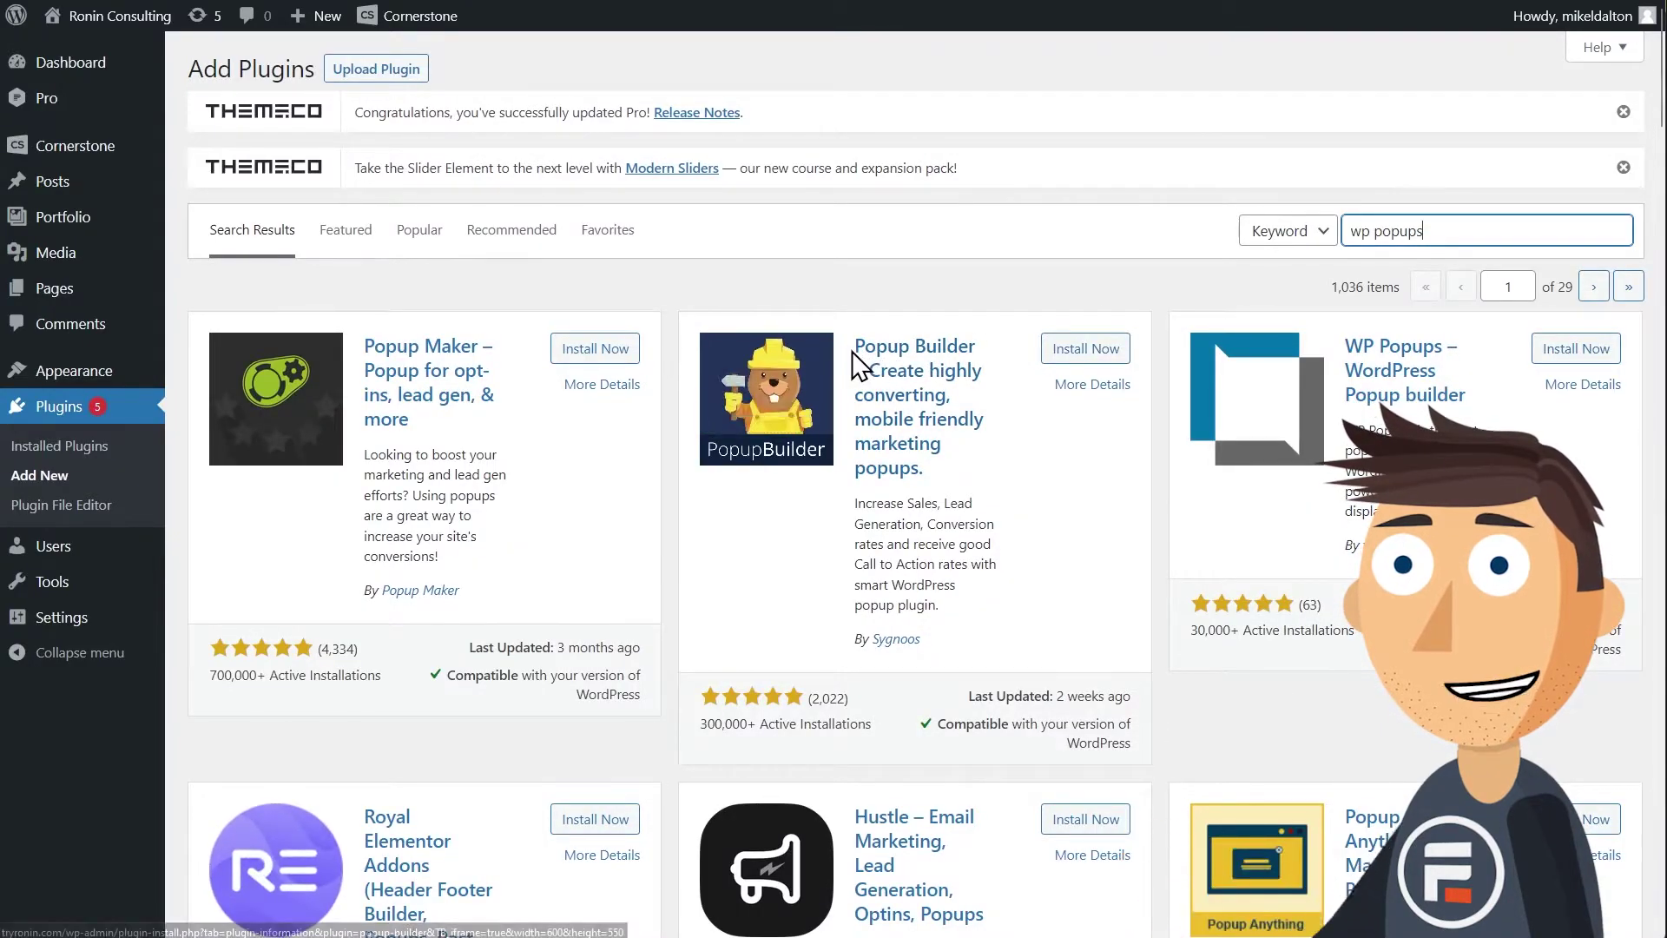
left_click(1573, 352)
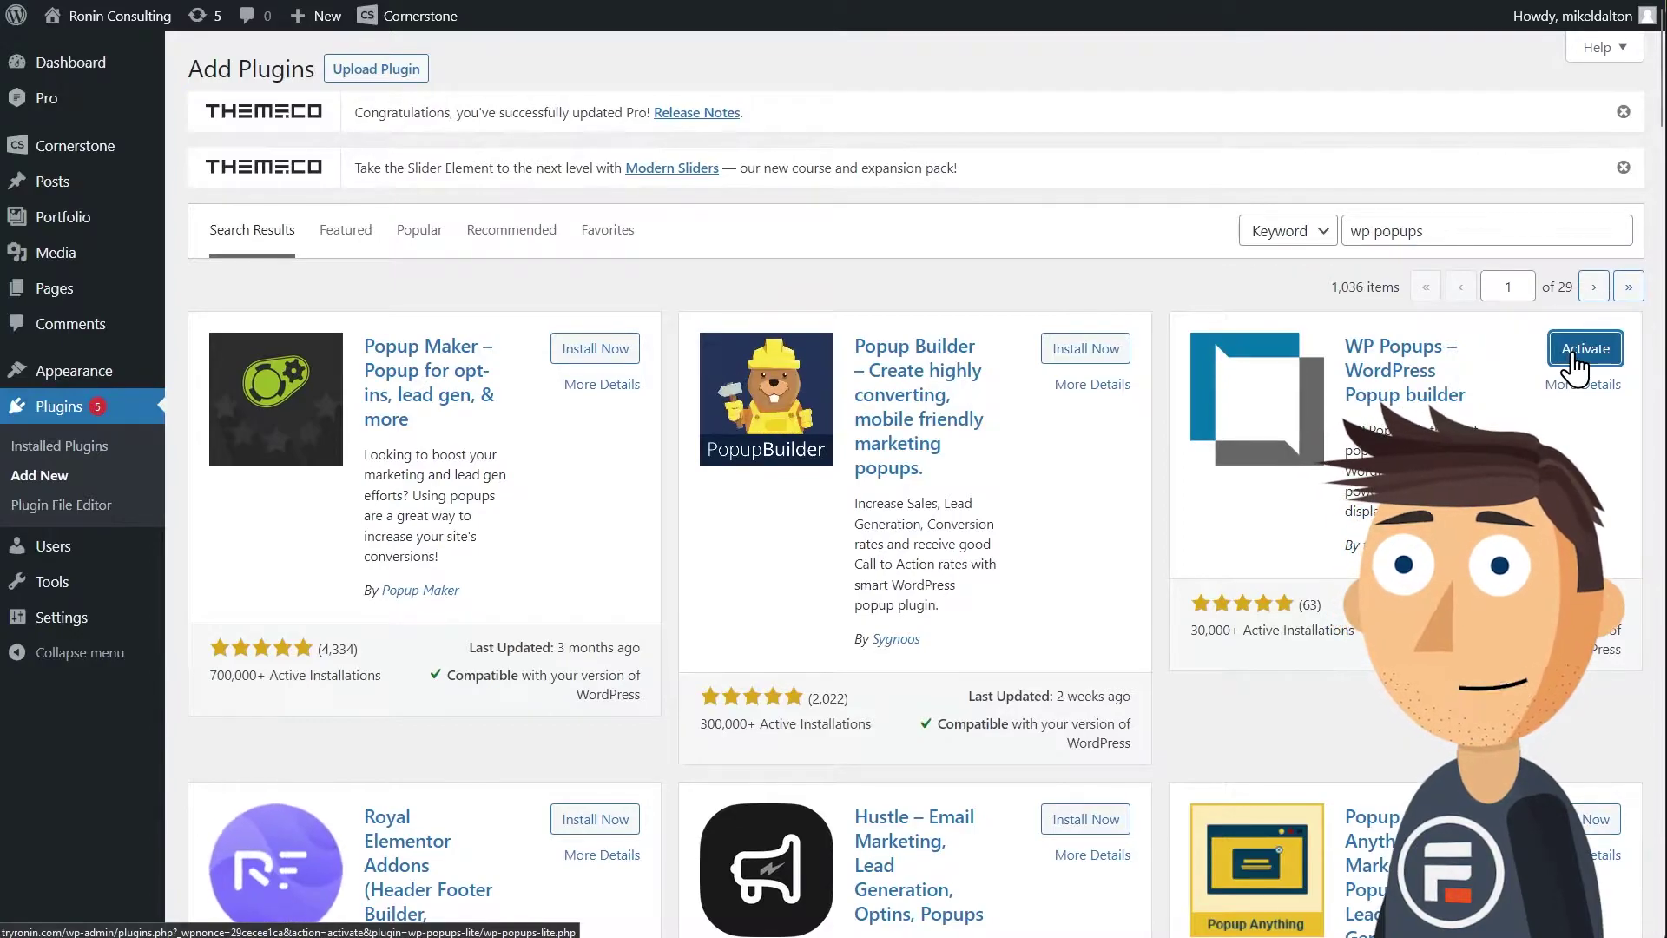
left_click(1573, 356)
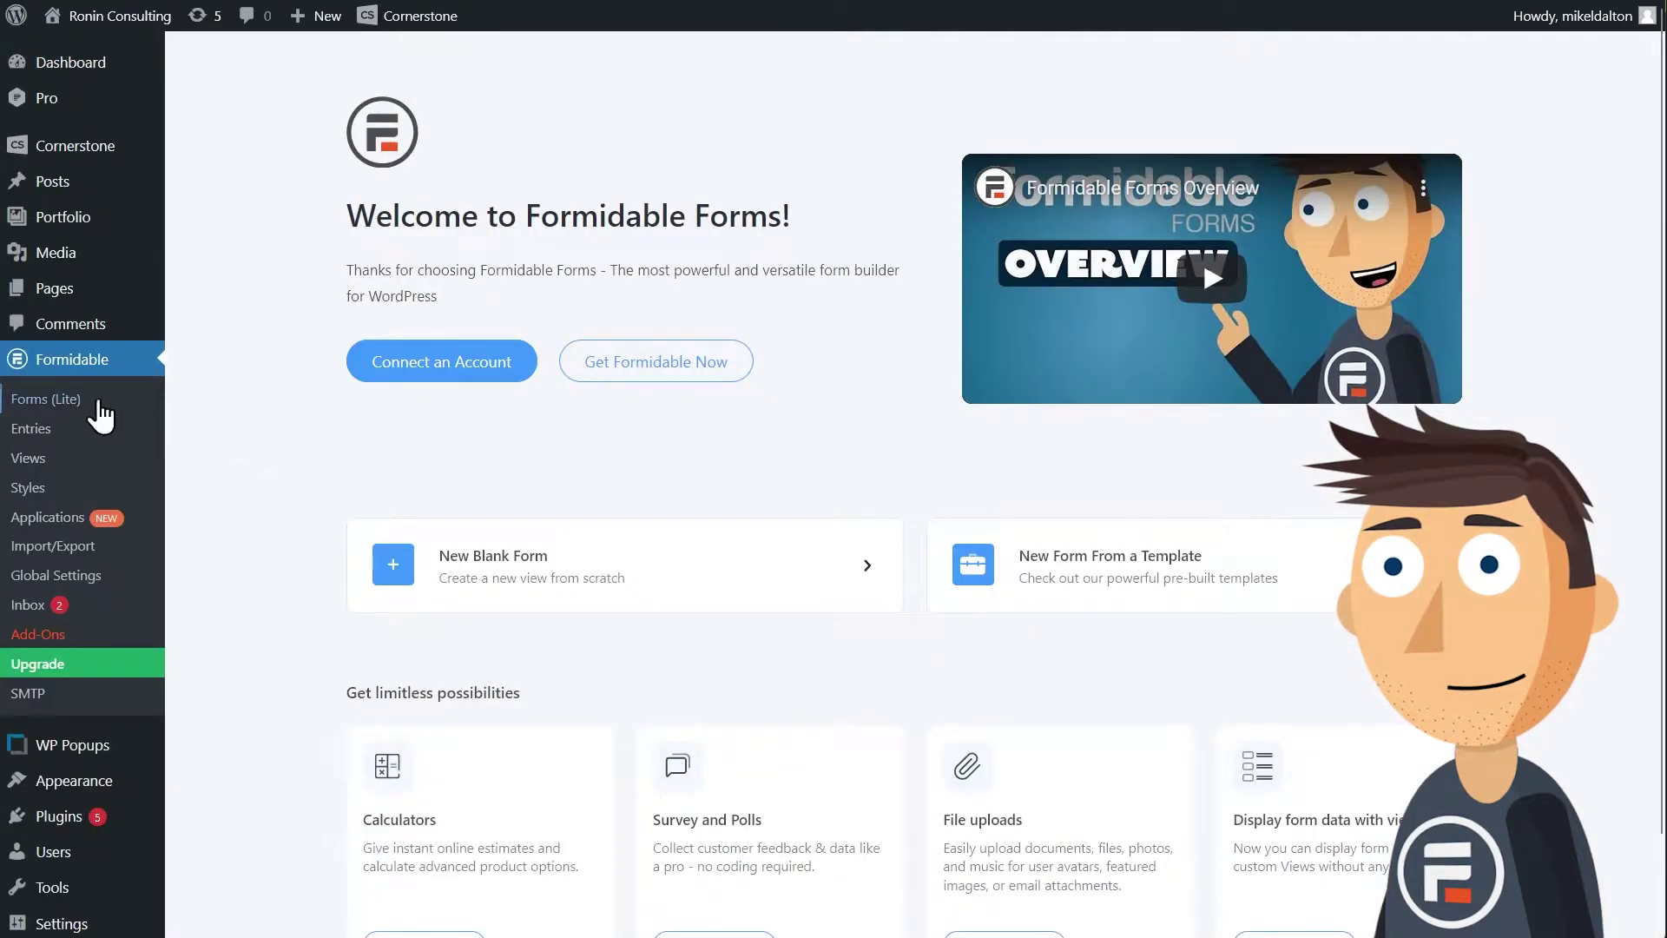
Open the Contact Us form in Formidable Forms and delete its Subject field
left_click(77, 399)
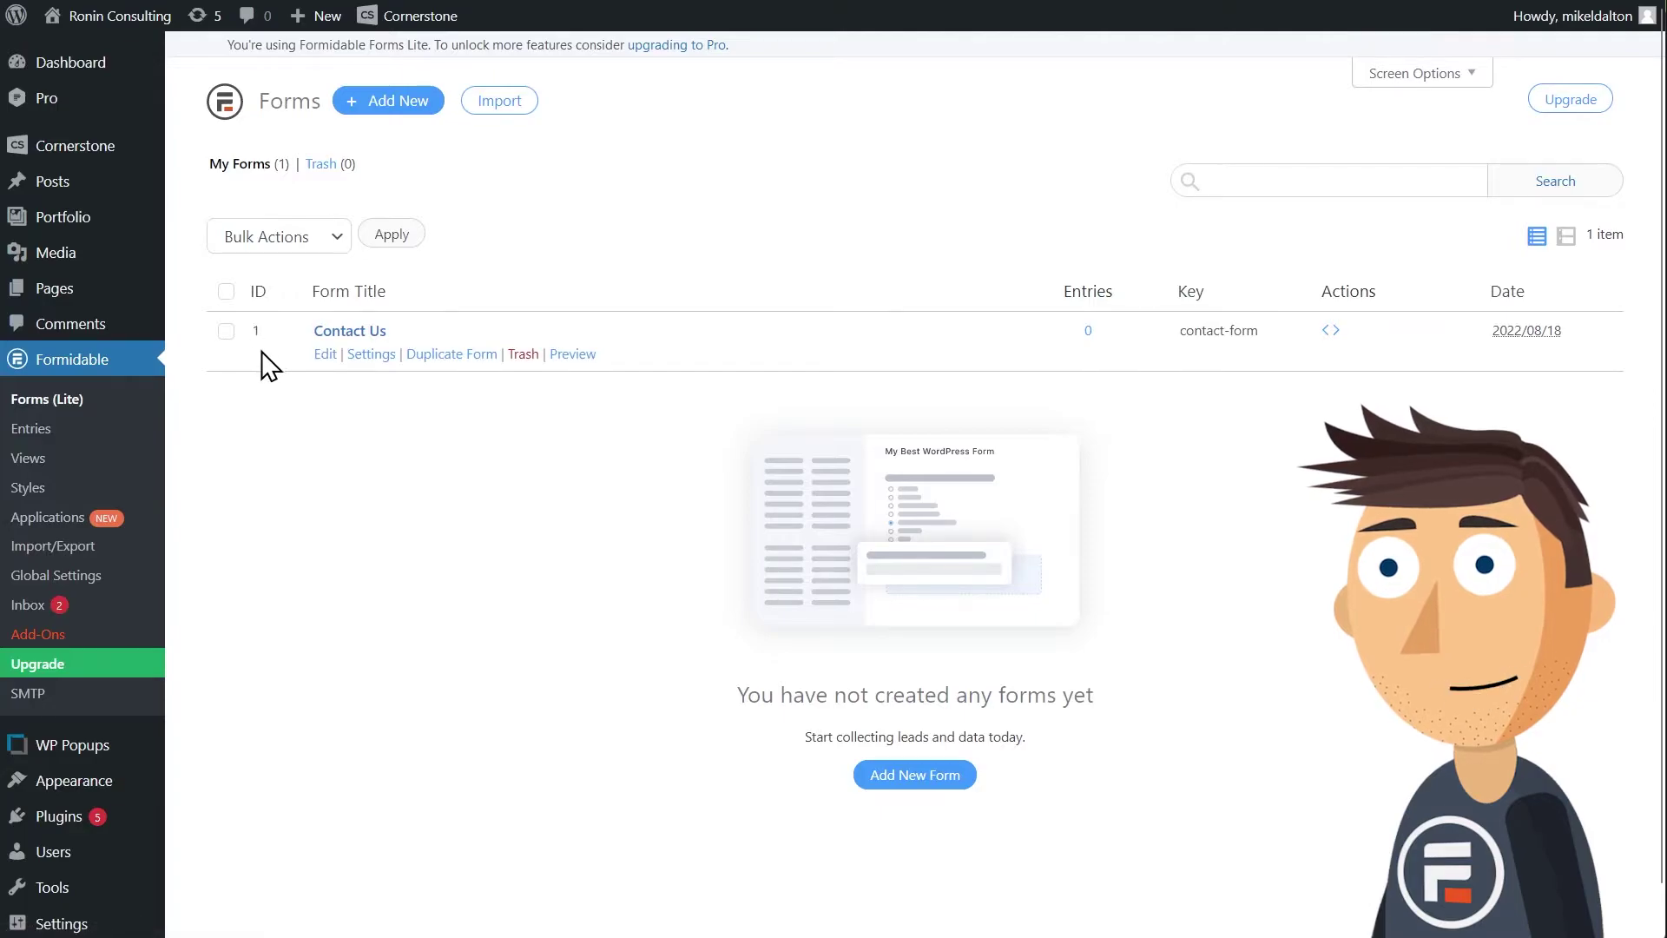
left_click(330, 354)
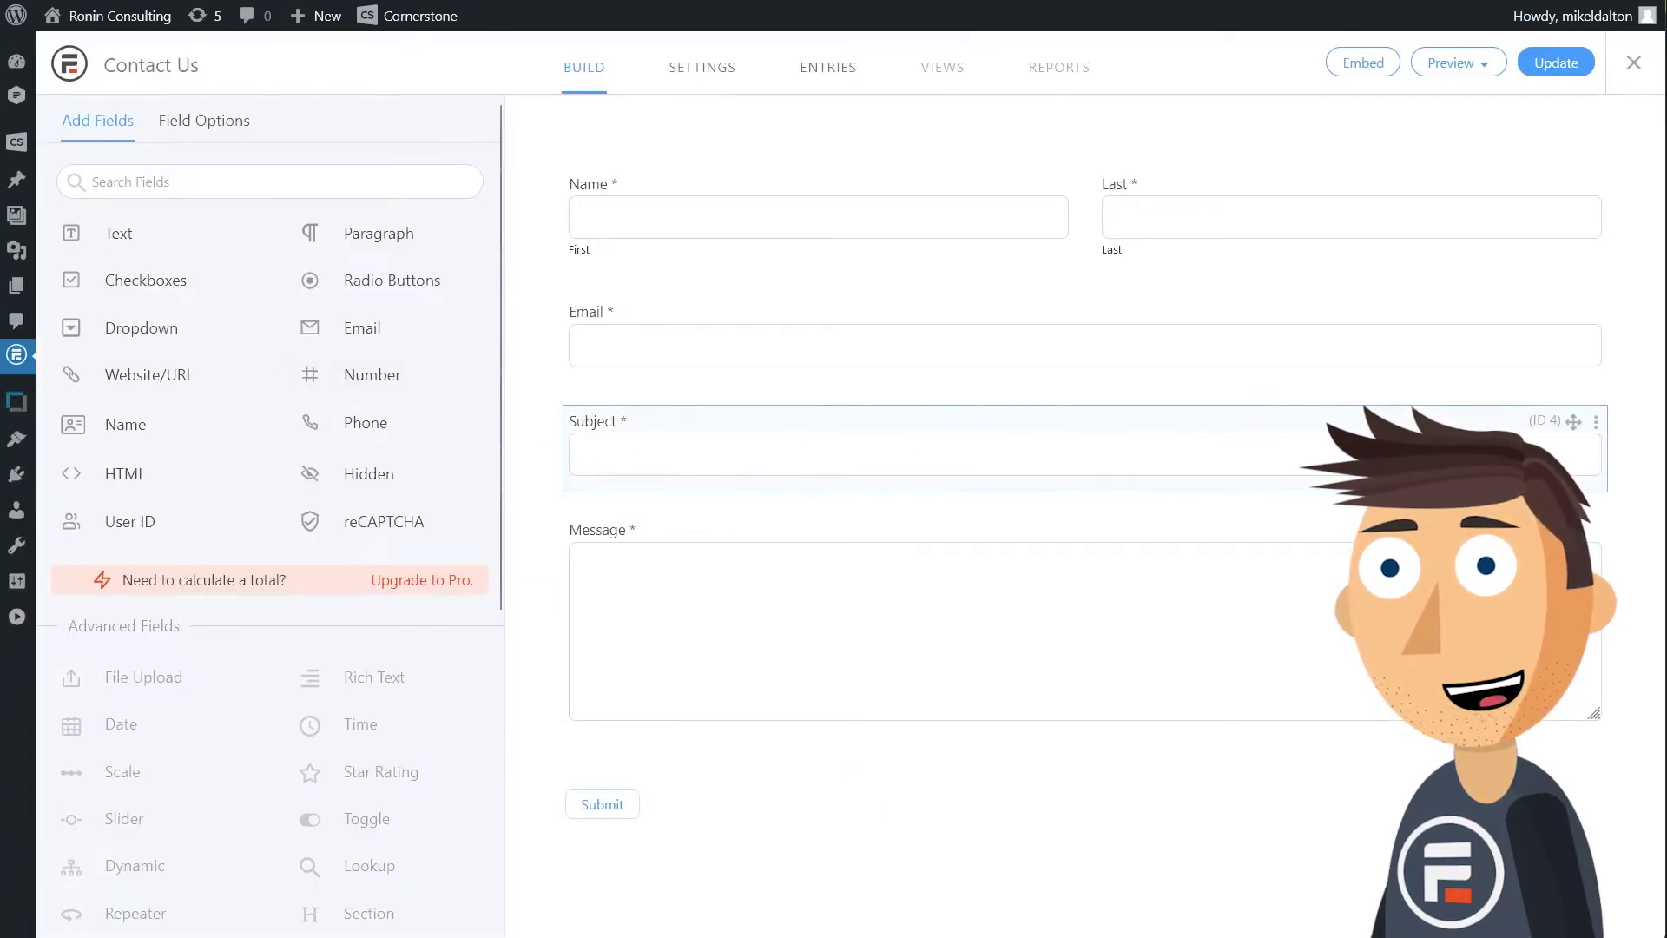
left_click(1594, 423)
left_click(1589, 454)
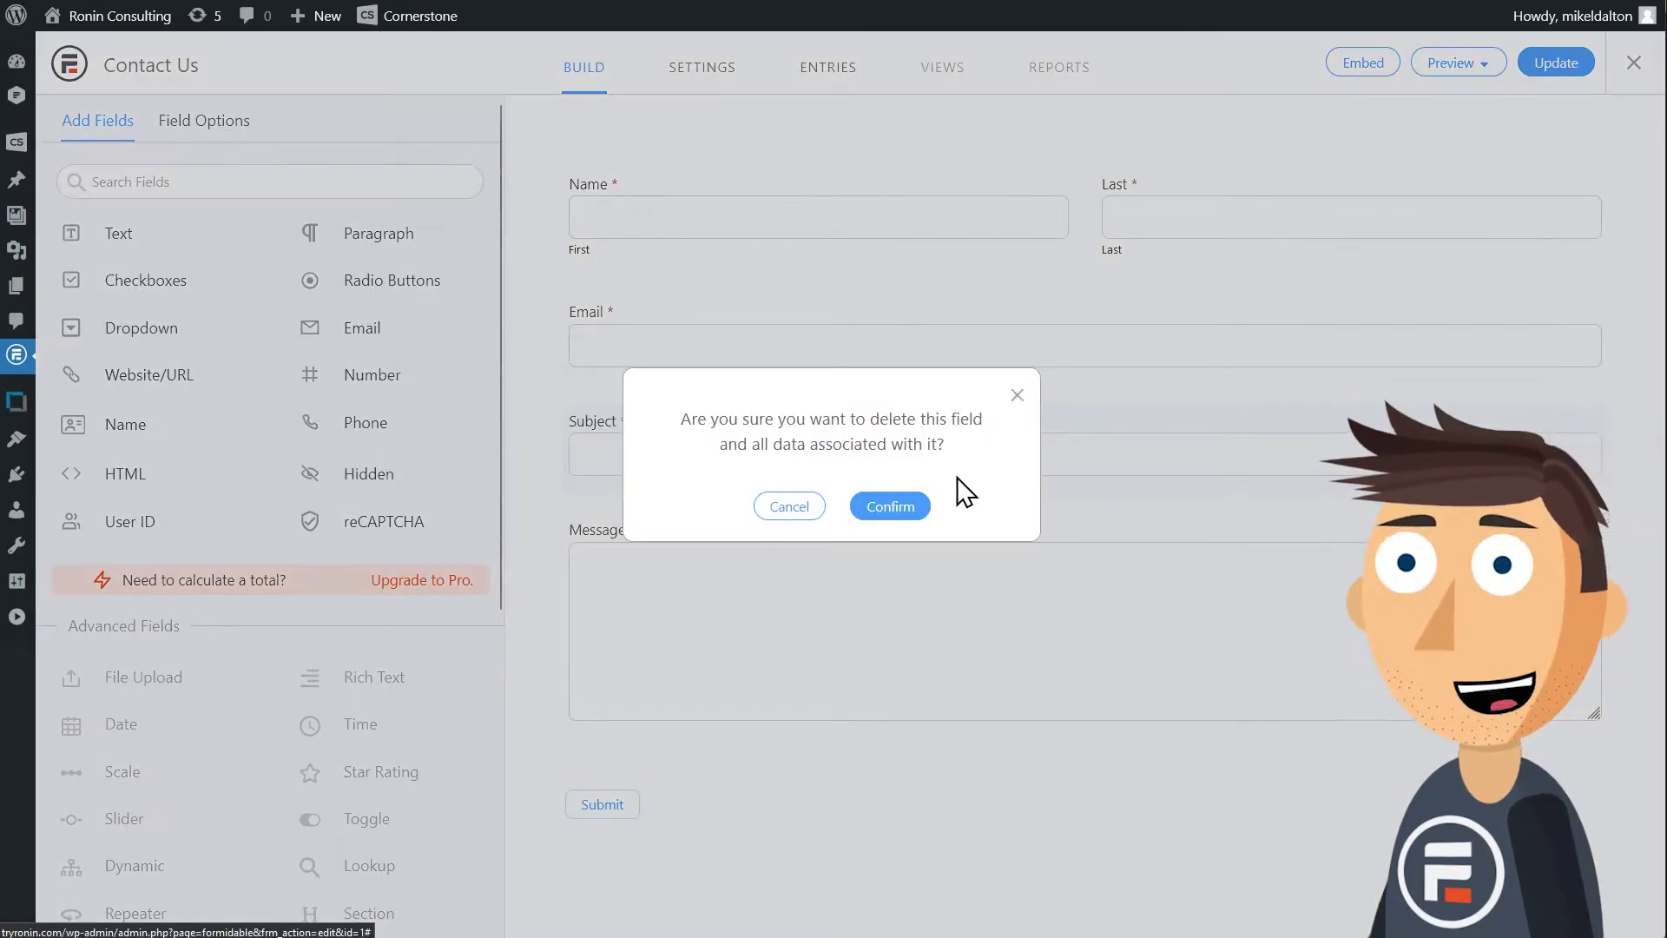
left_click(894, 502)
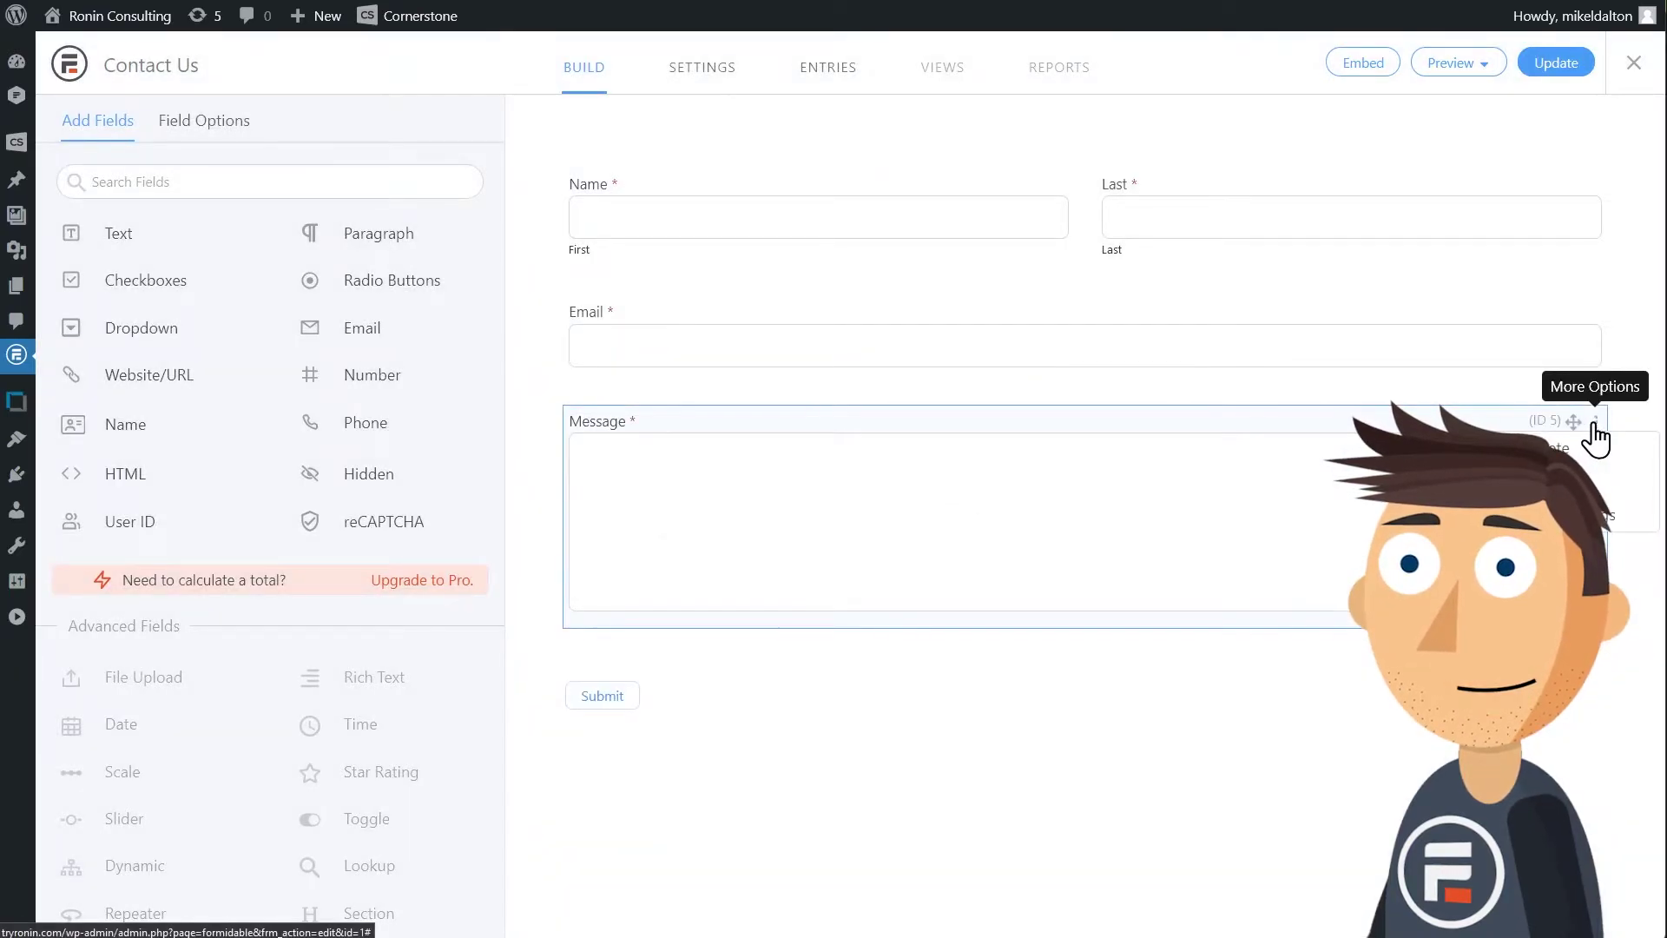
Delete the Message field and save the Contact Us form with Update
left_click(1594, 422)
left_click(1559, 447)
left_click(890, 520)
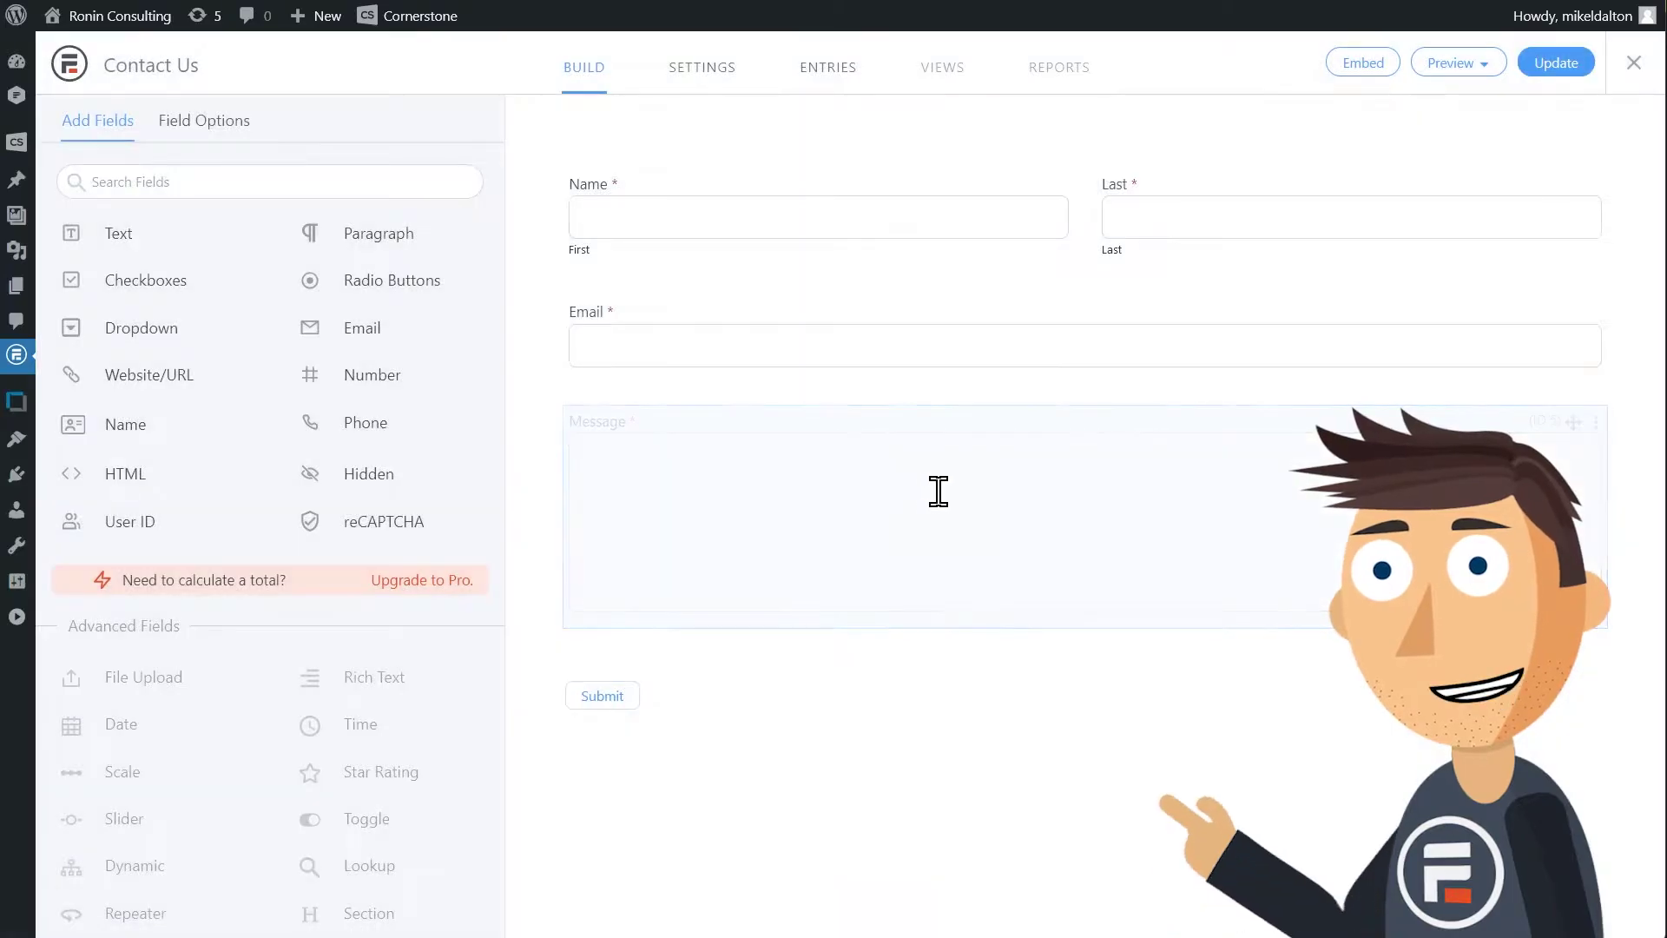
left_click(1544, 69)
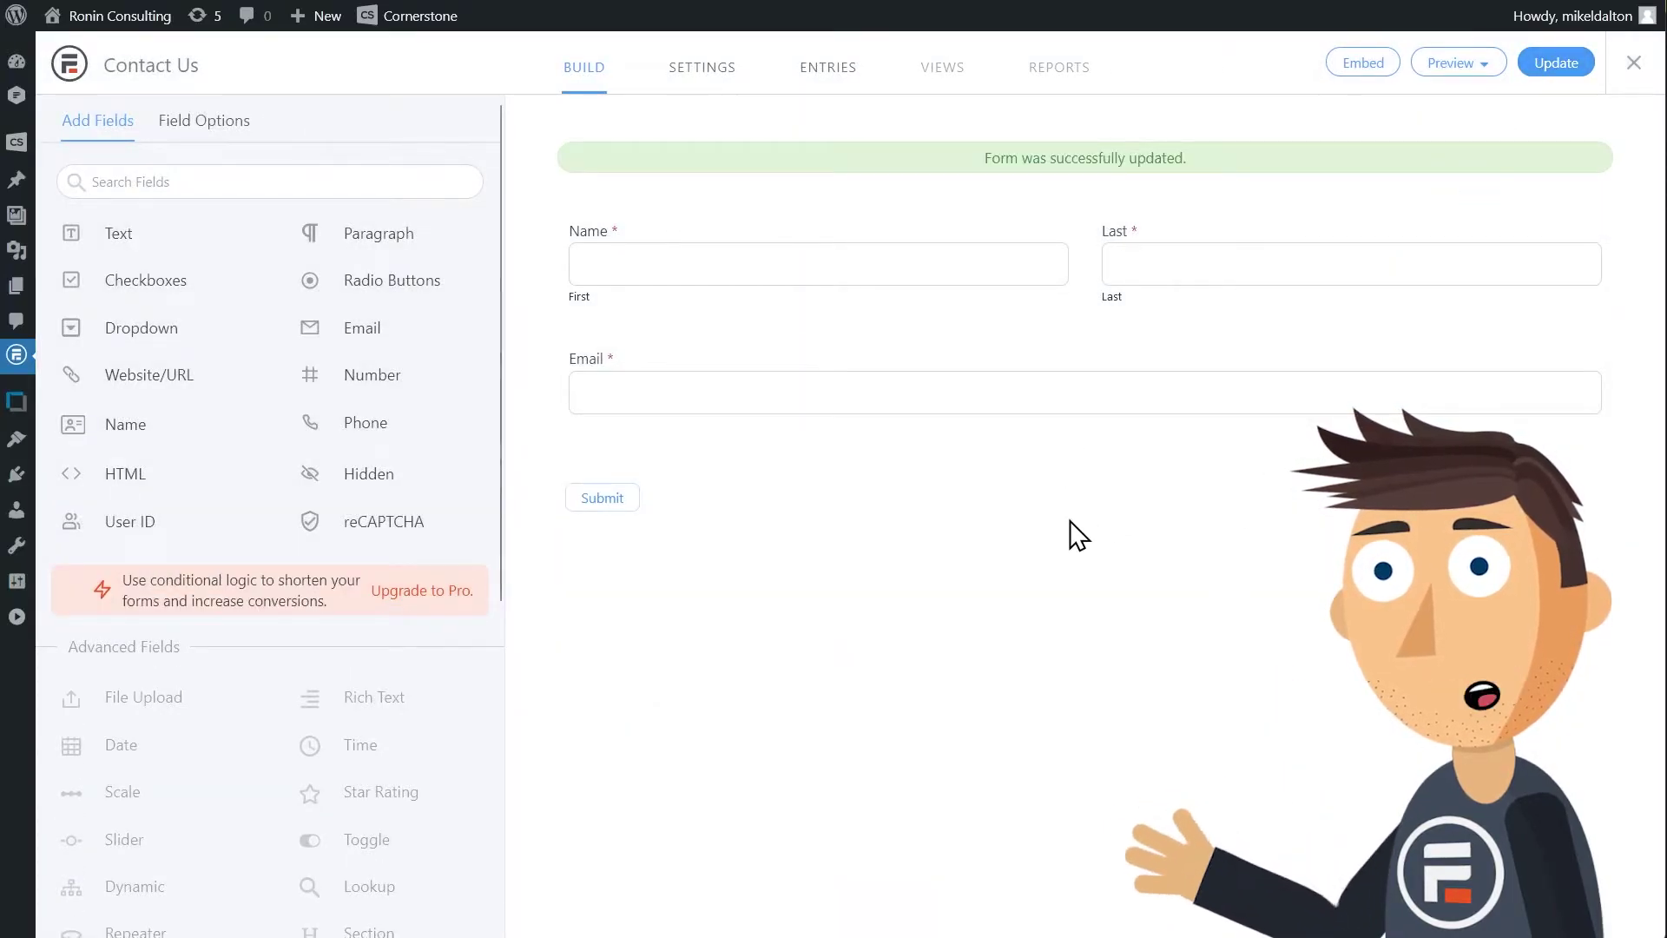
Create a new popup named Blank Popup from the blank template
left_click(19, 421)
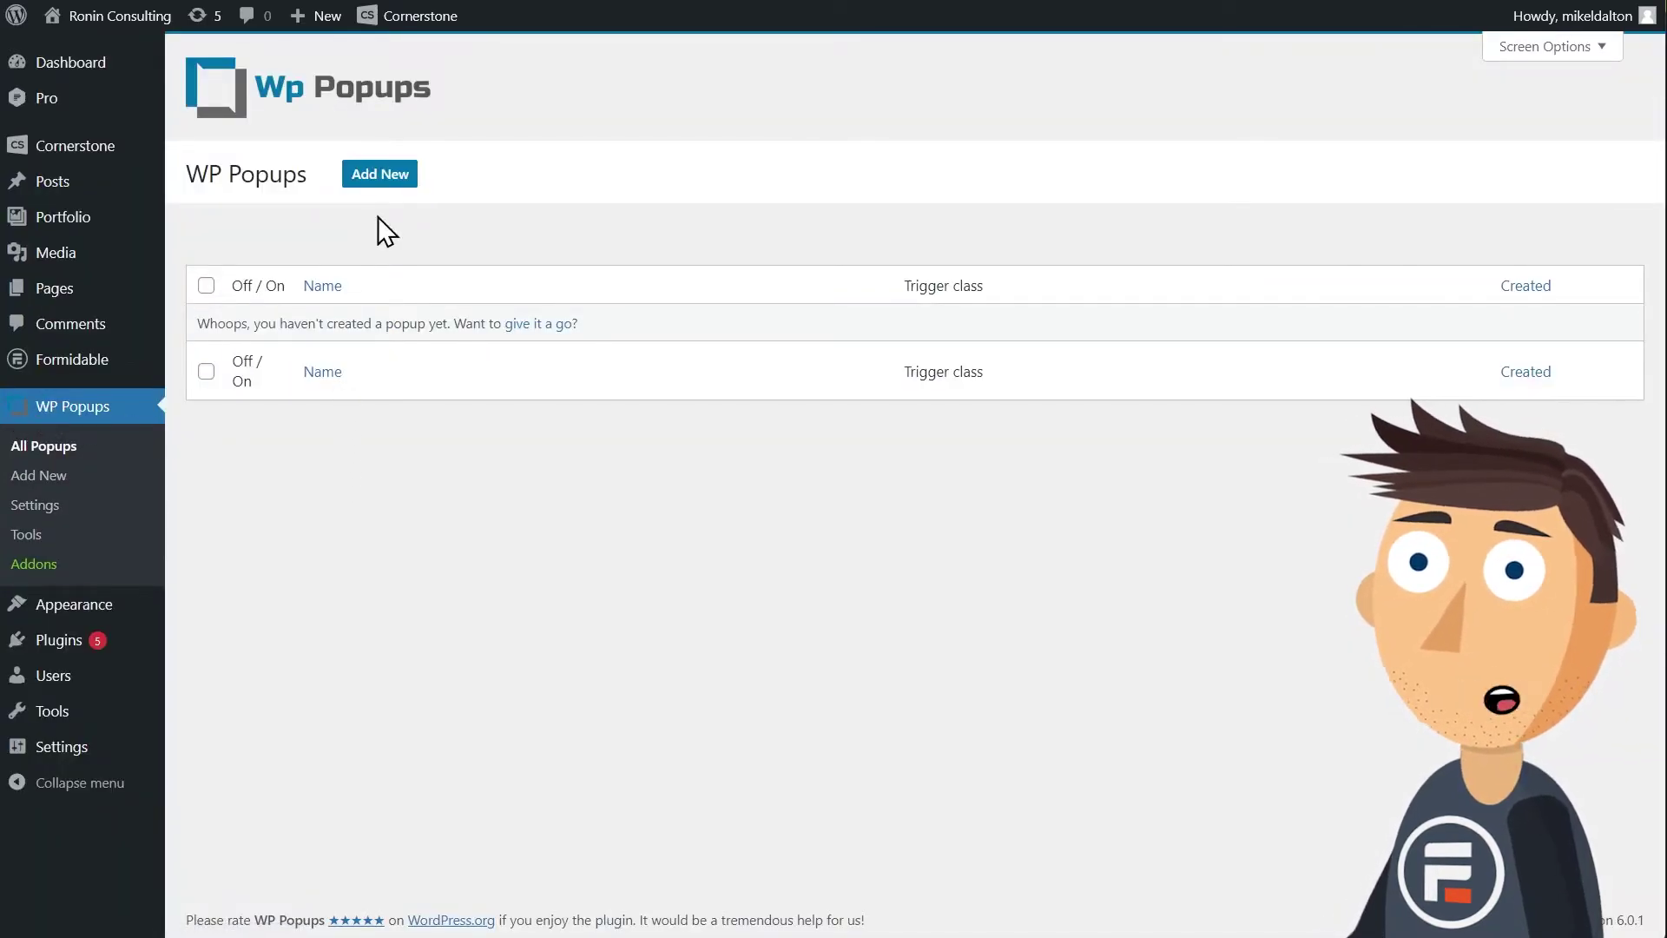
left_click(382, 176)
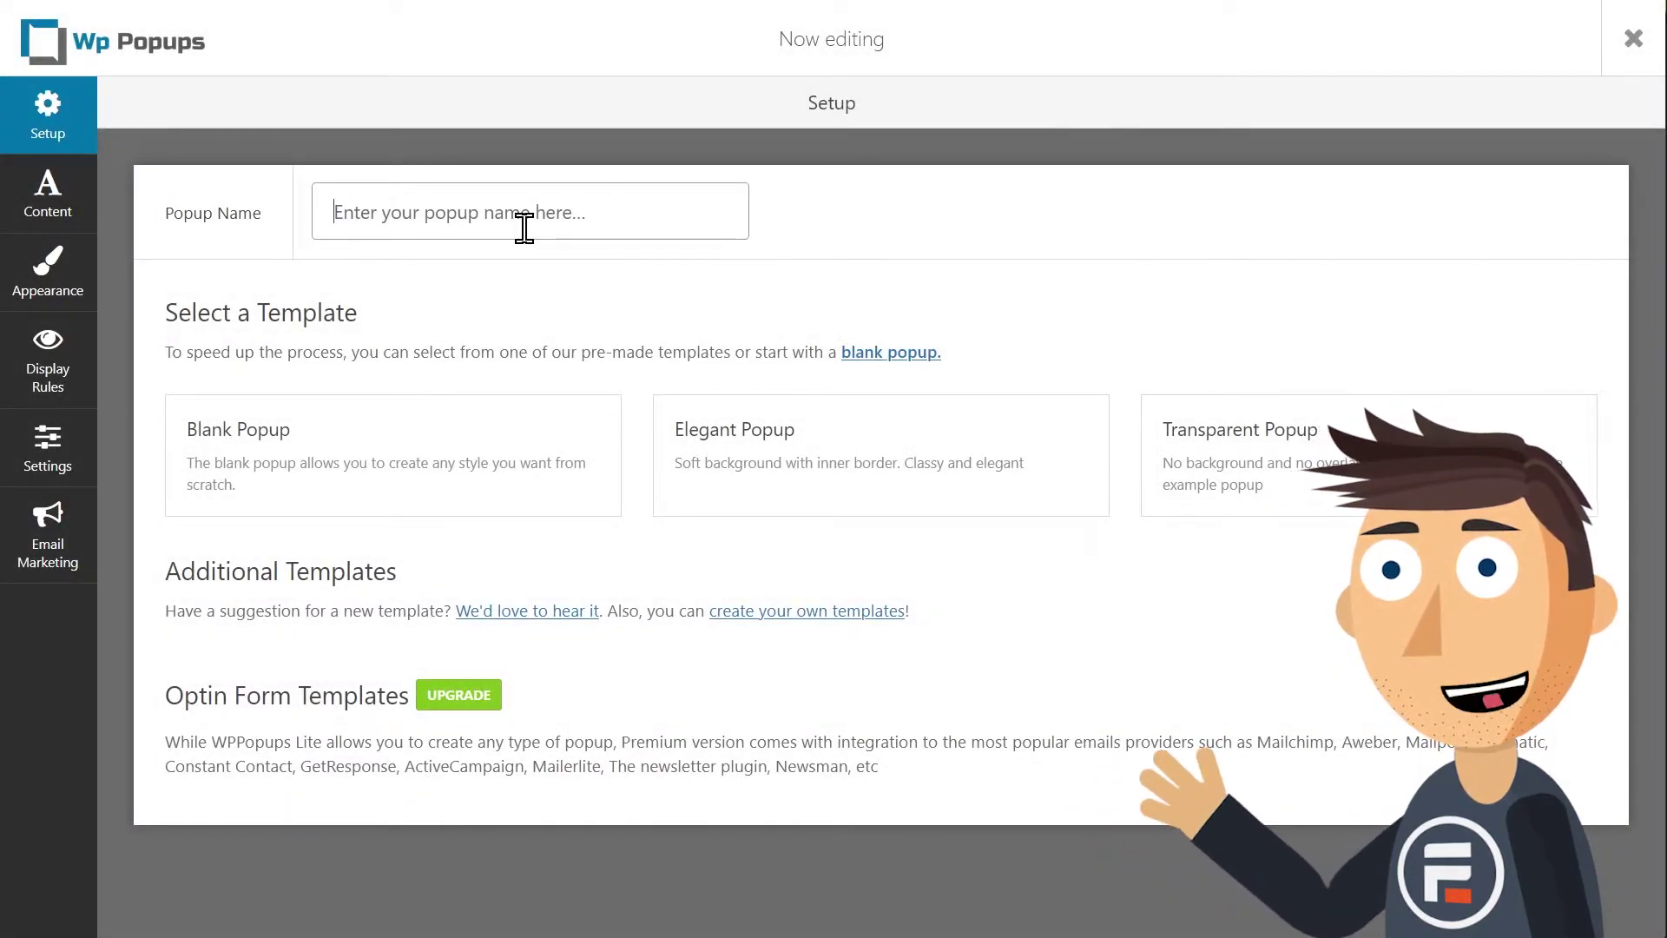
type("Popup")
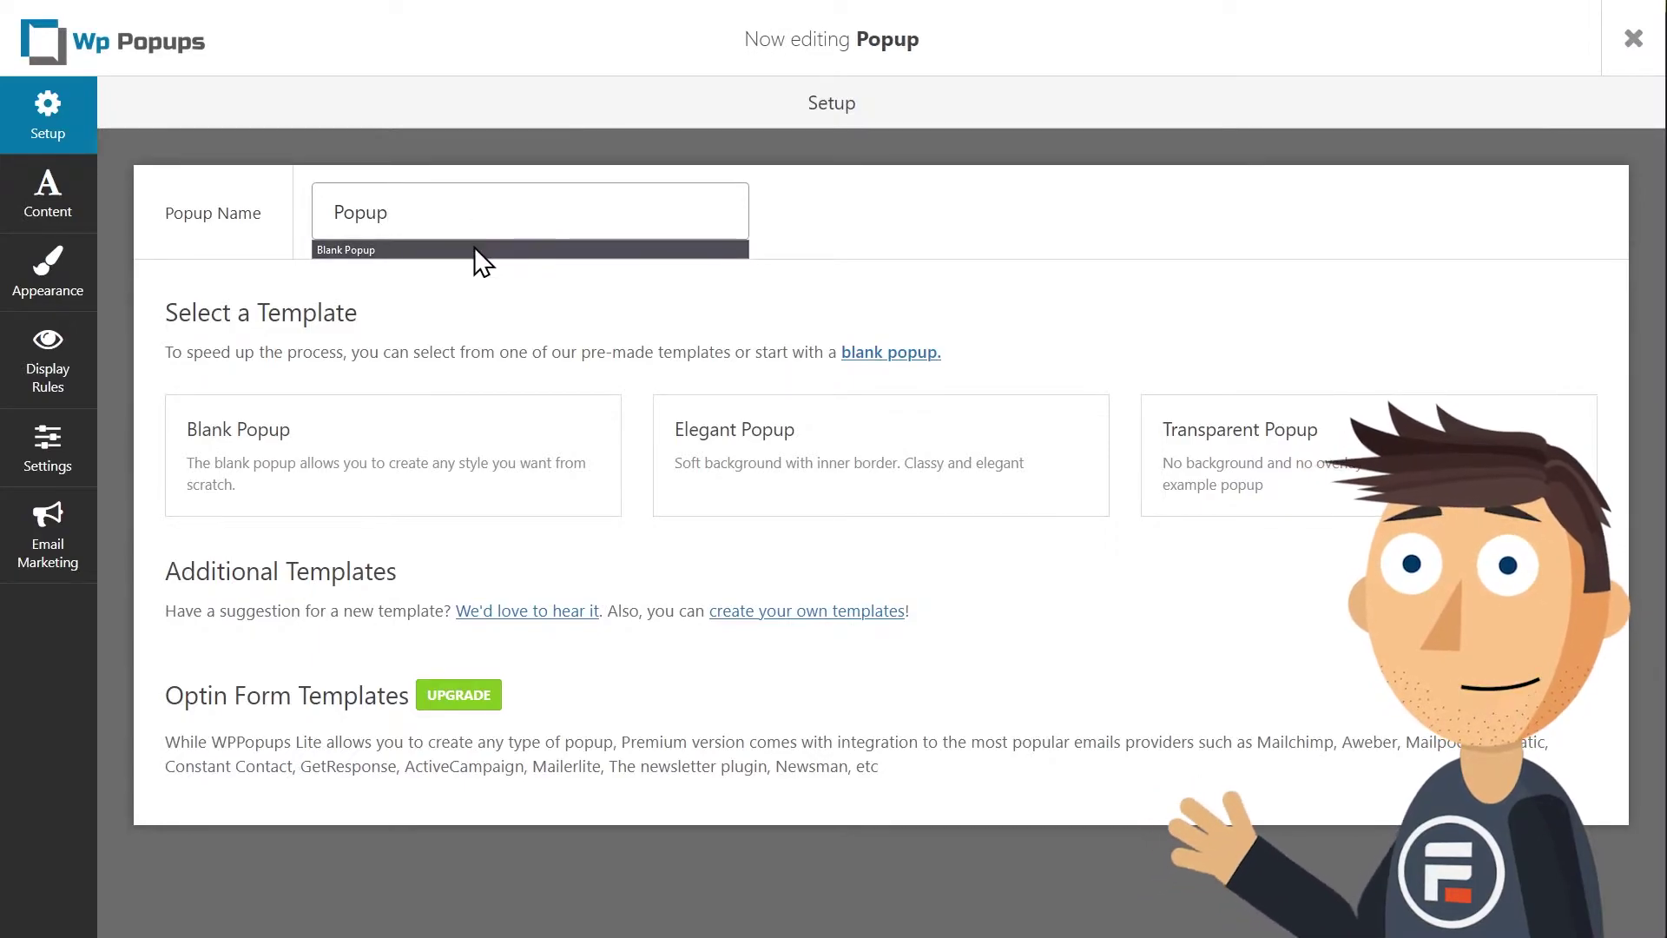
left_click(474, 249)
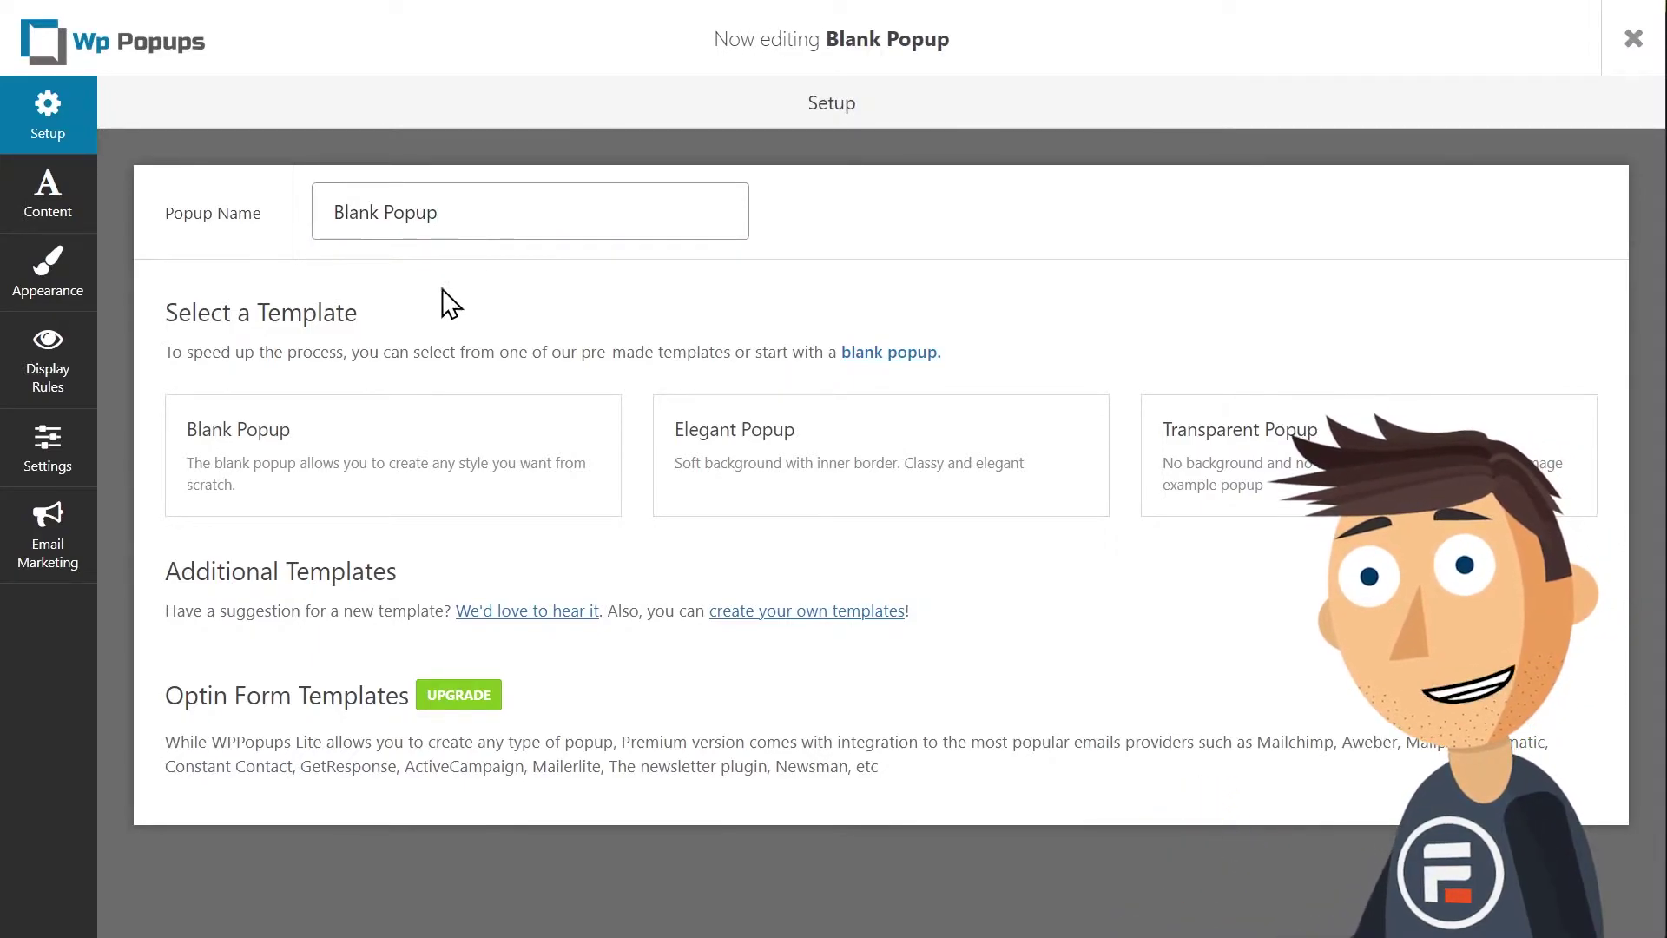
left_click(398, 449)
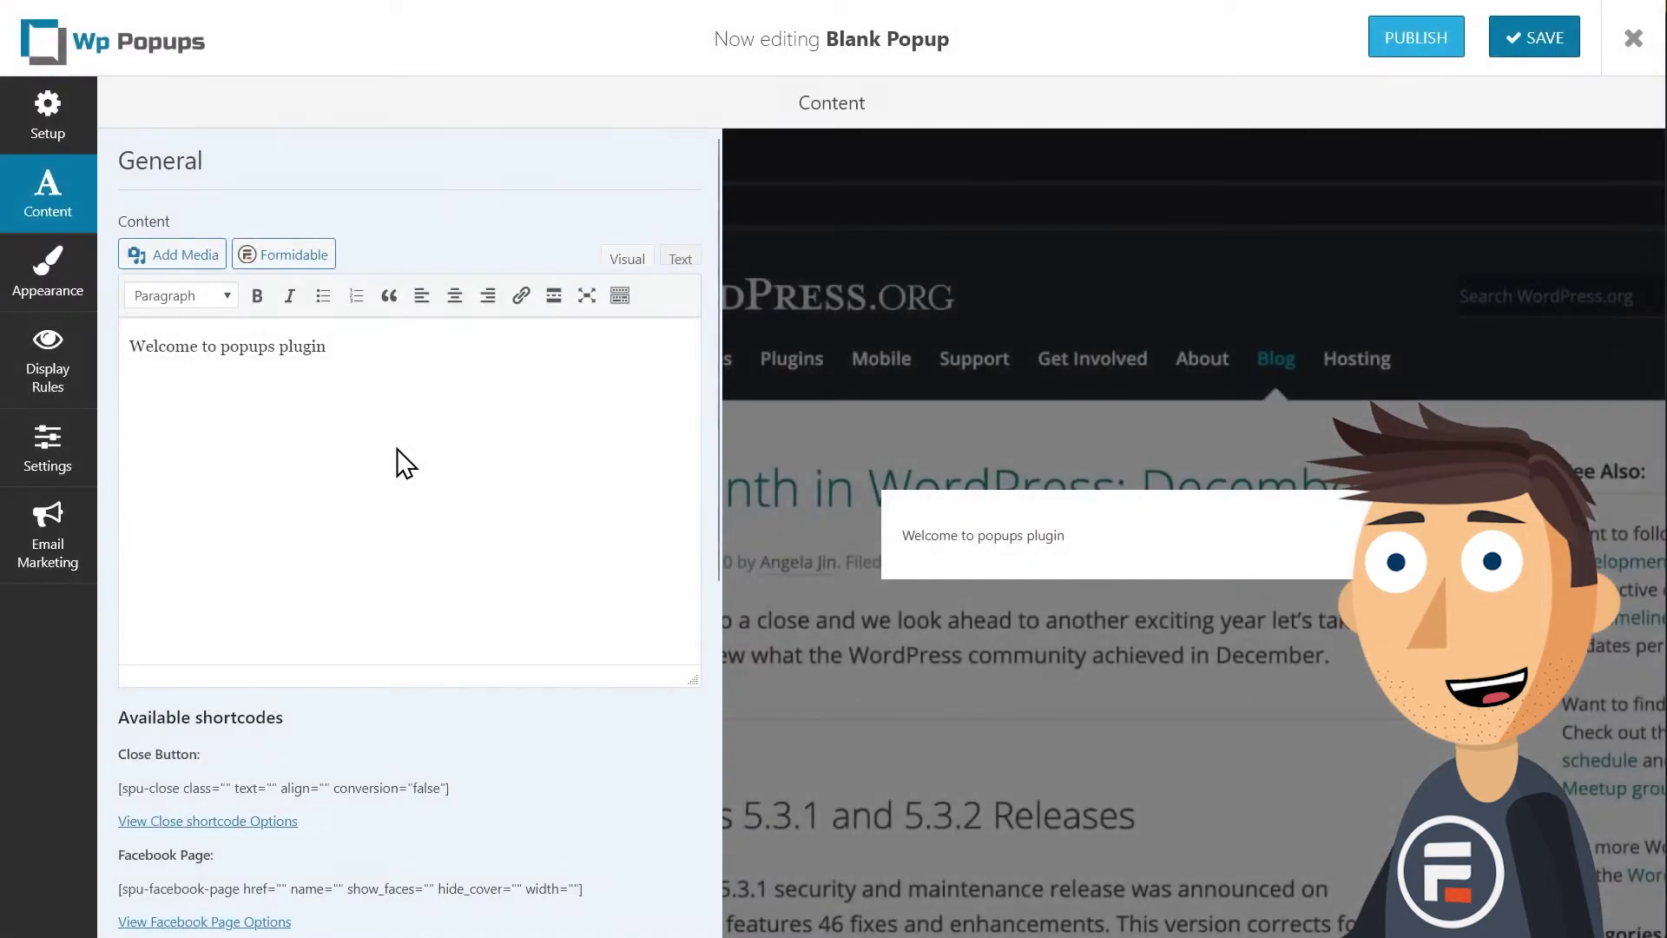
Replace the popup's welcome text with the shortcode [formidable id="1"]
left_click(399, 379)
key("ctrl+a")
type("[formidable")
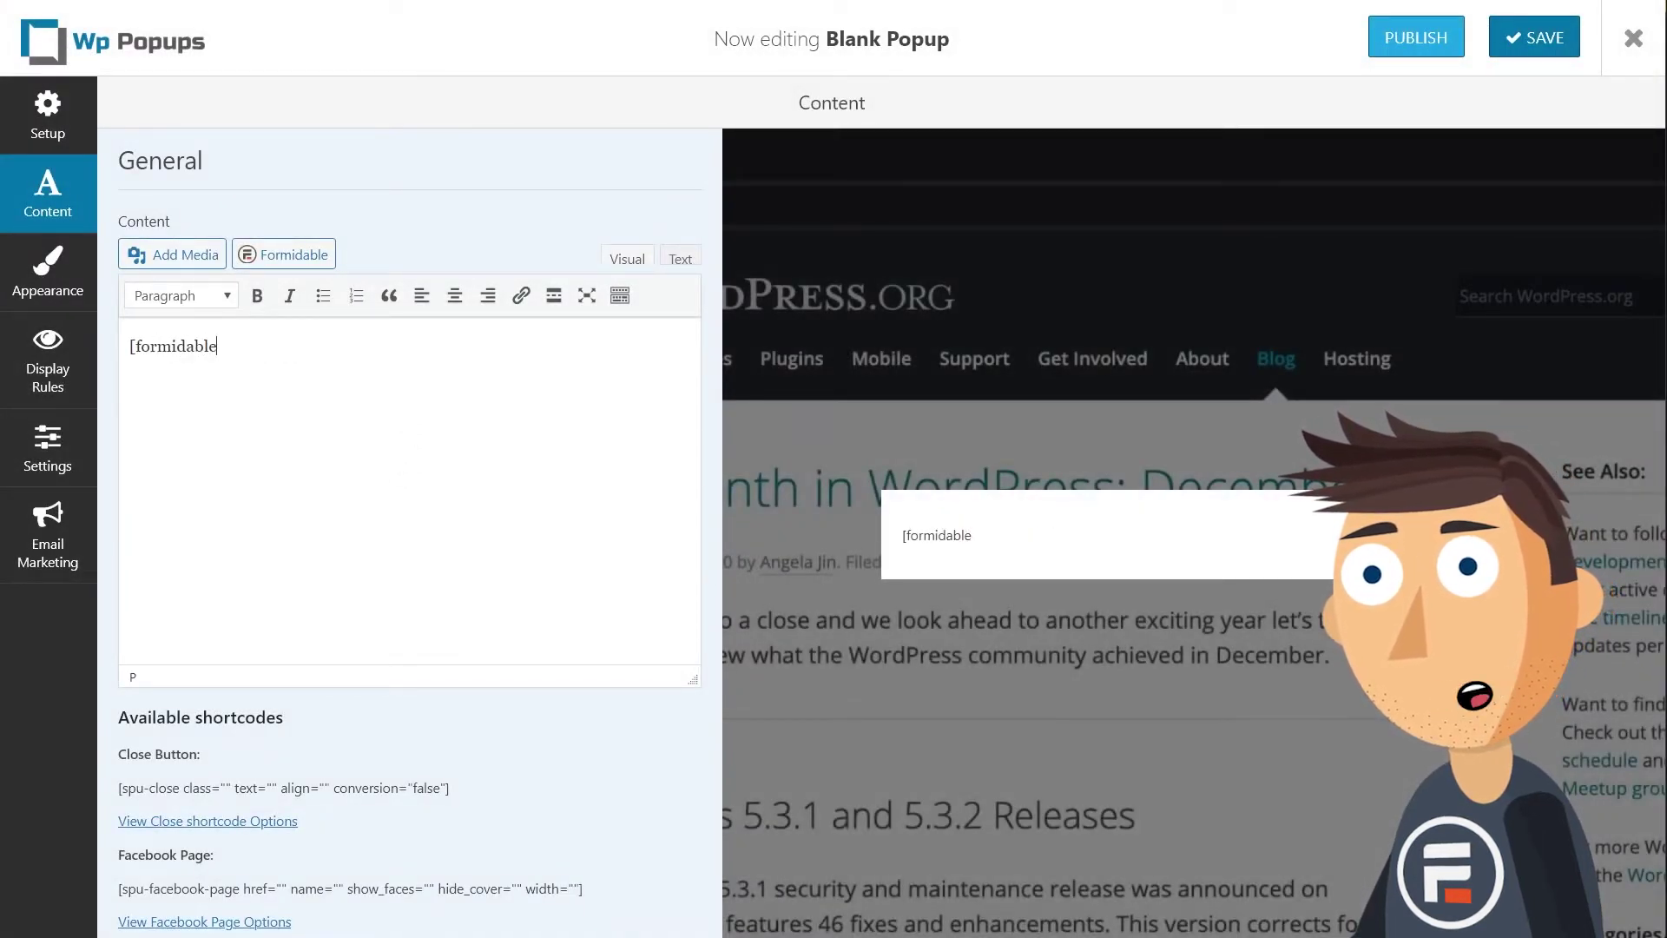
type(" id=")
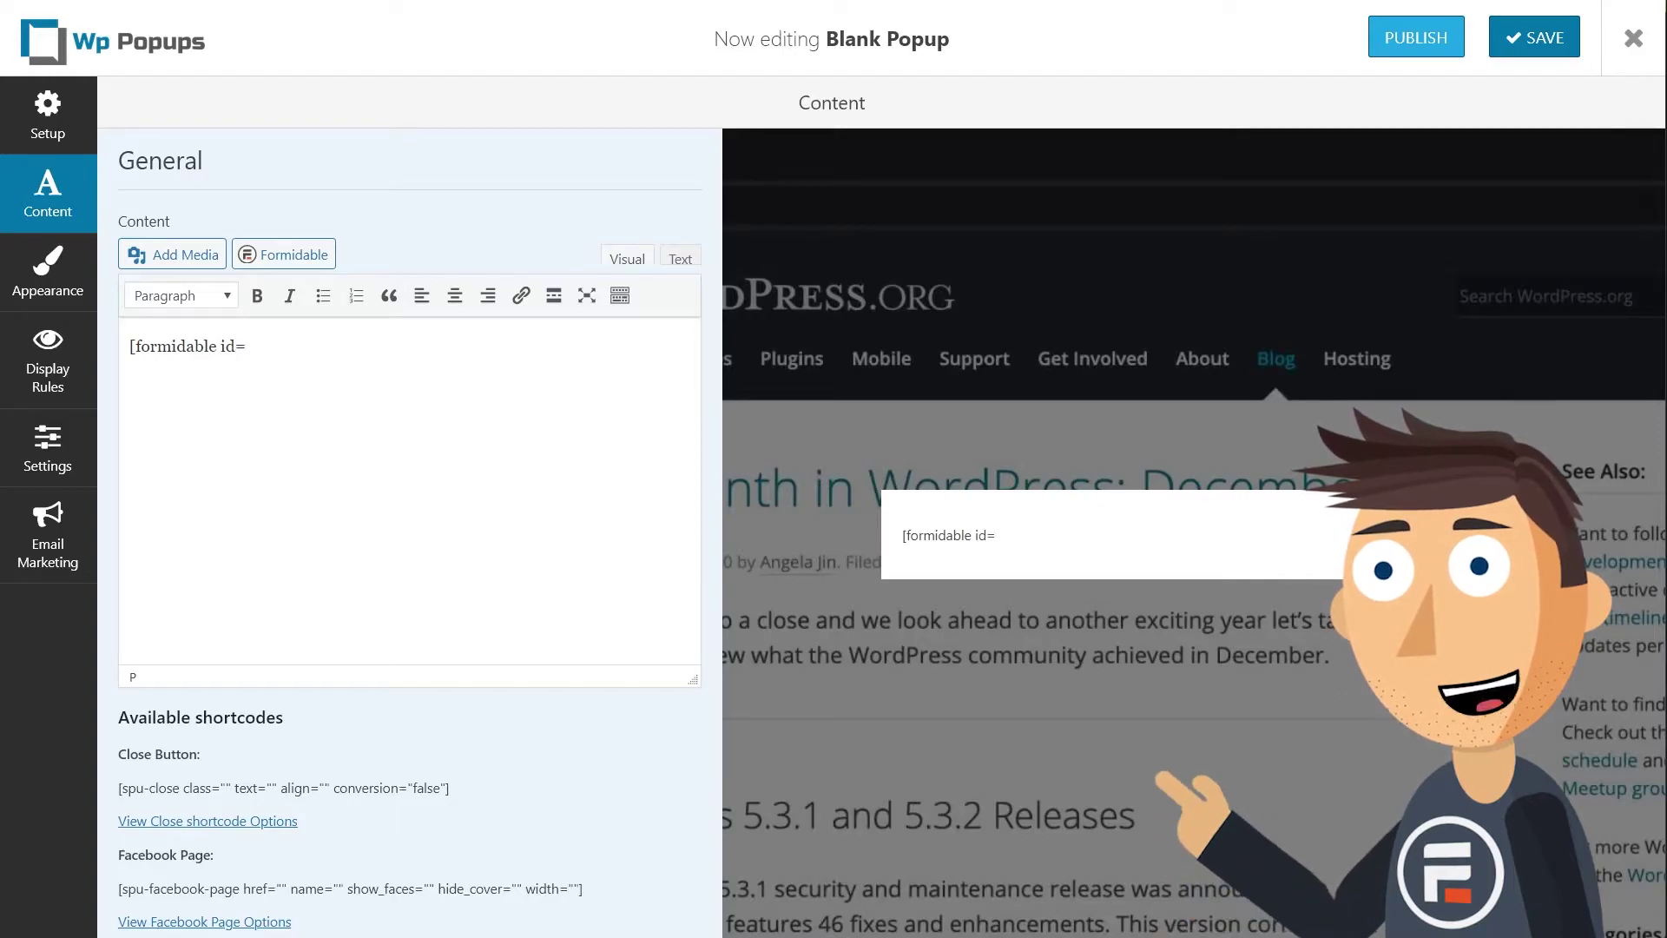
type("1")
type("\"1\"")
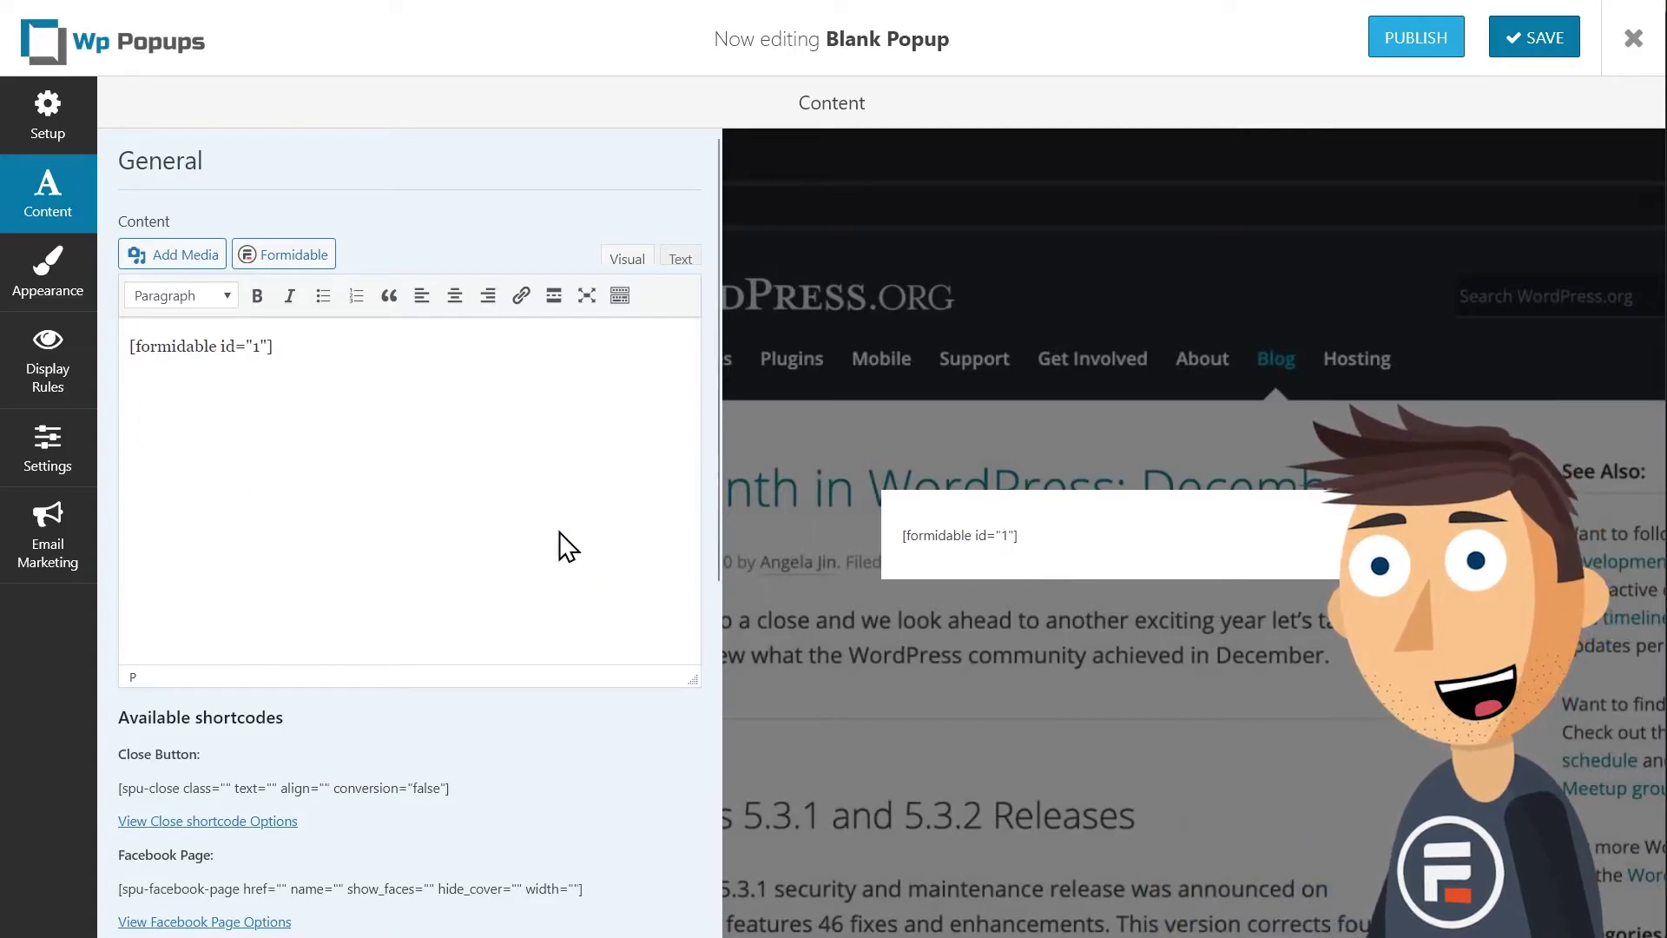
Expand the Popup Animation settings in Appearance and view the animation options
left_click(59, 295)
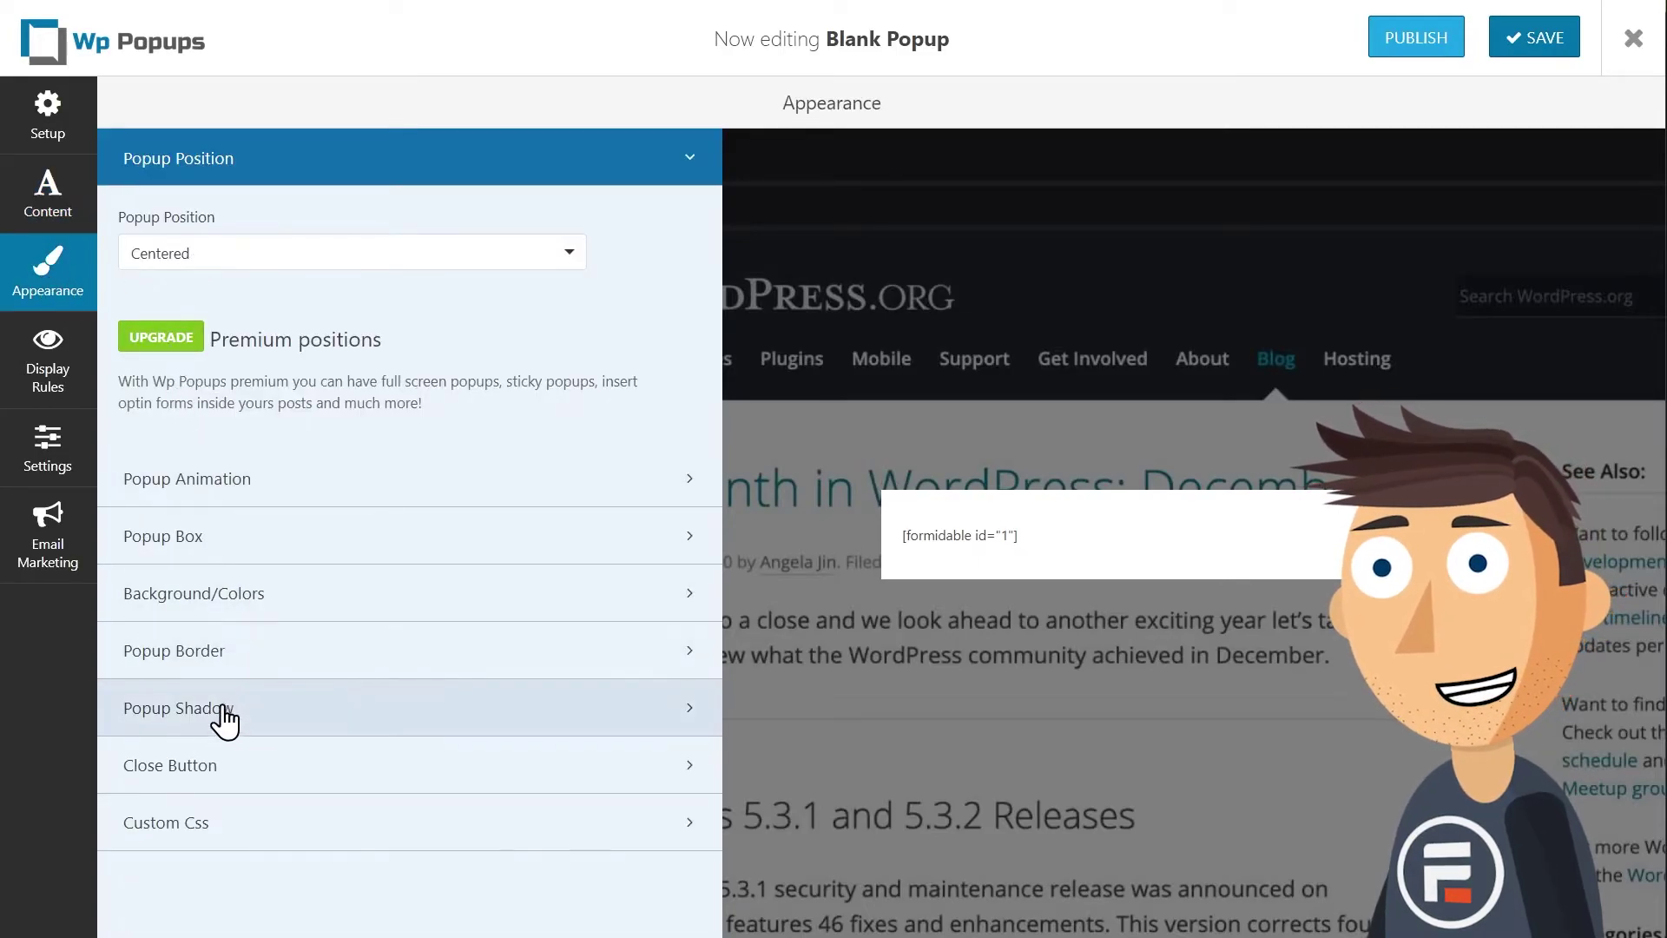
left_click(243, 483)
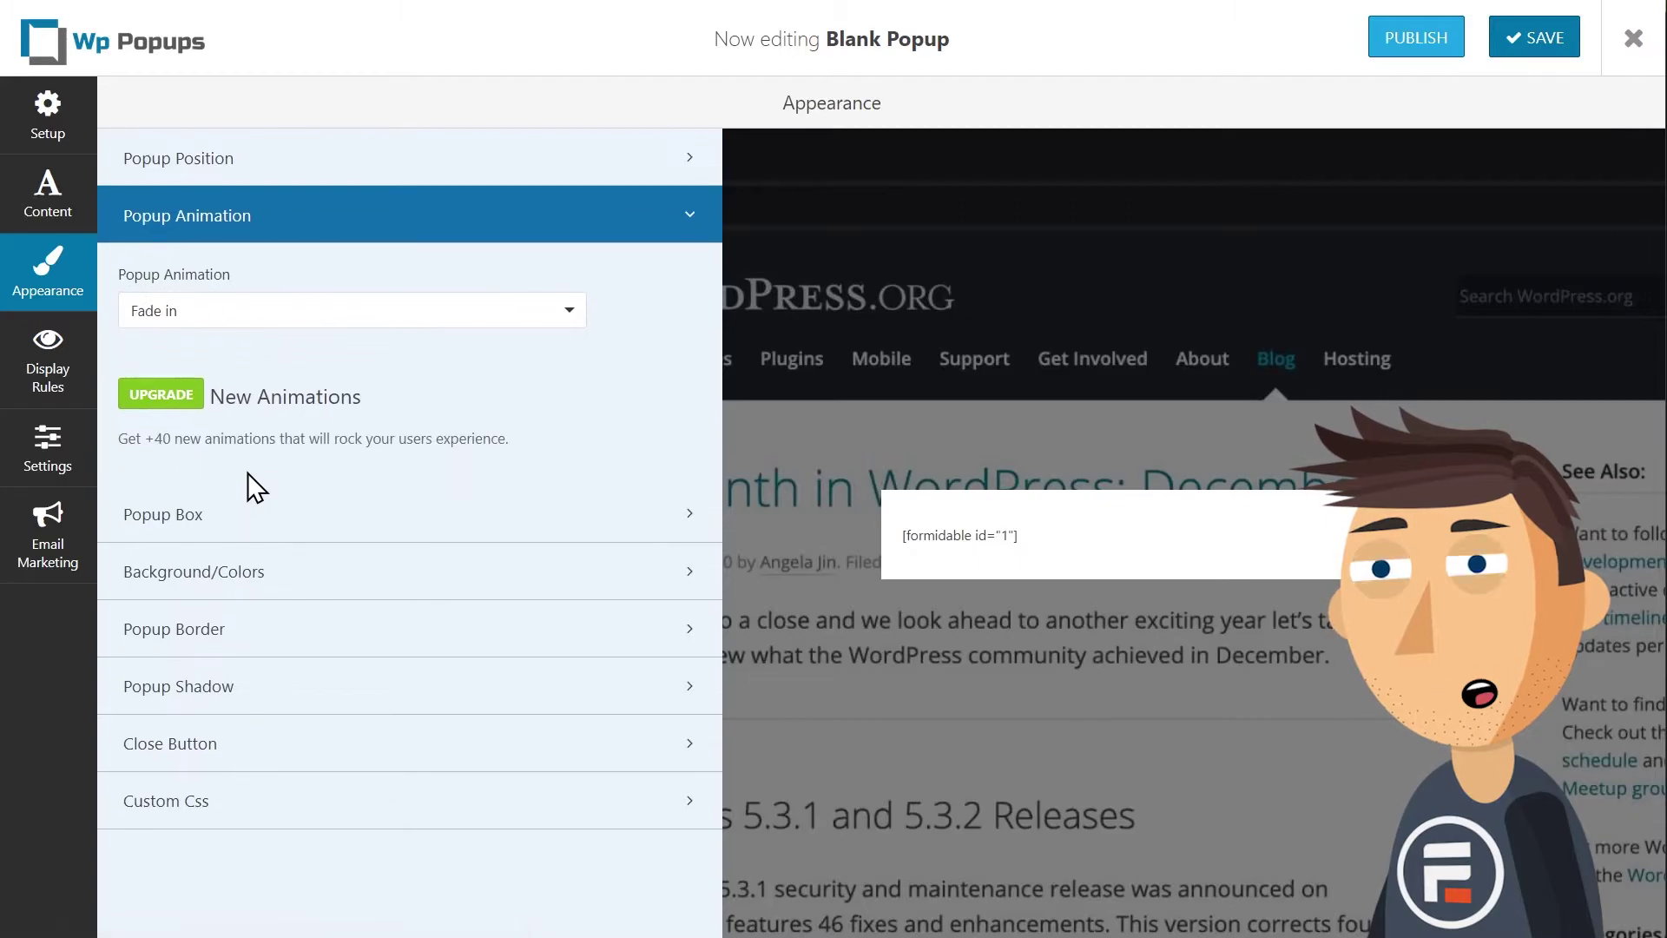
left_click(212, 318)
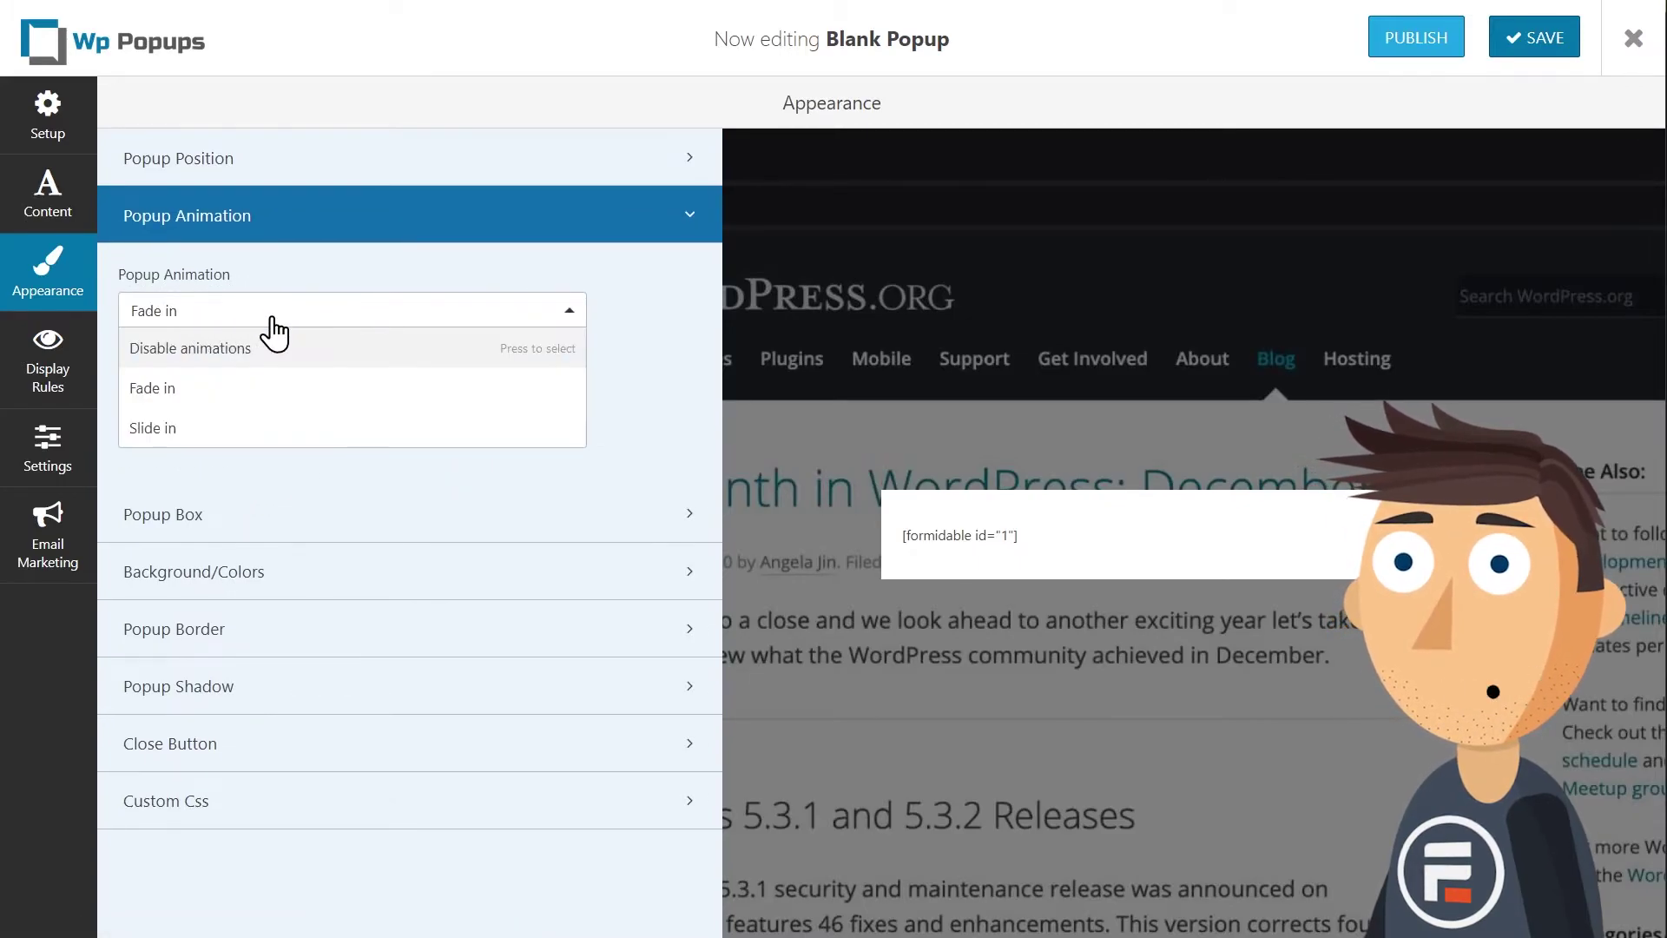
Set the Display Rules page type to equal Front Page
left_click(57, 375)
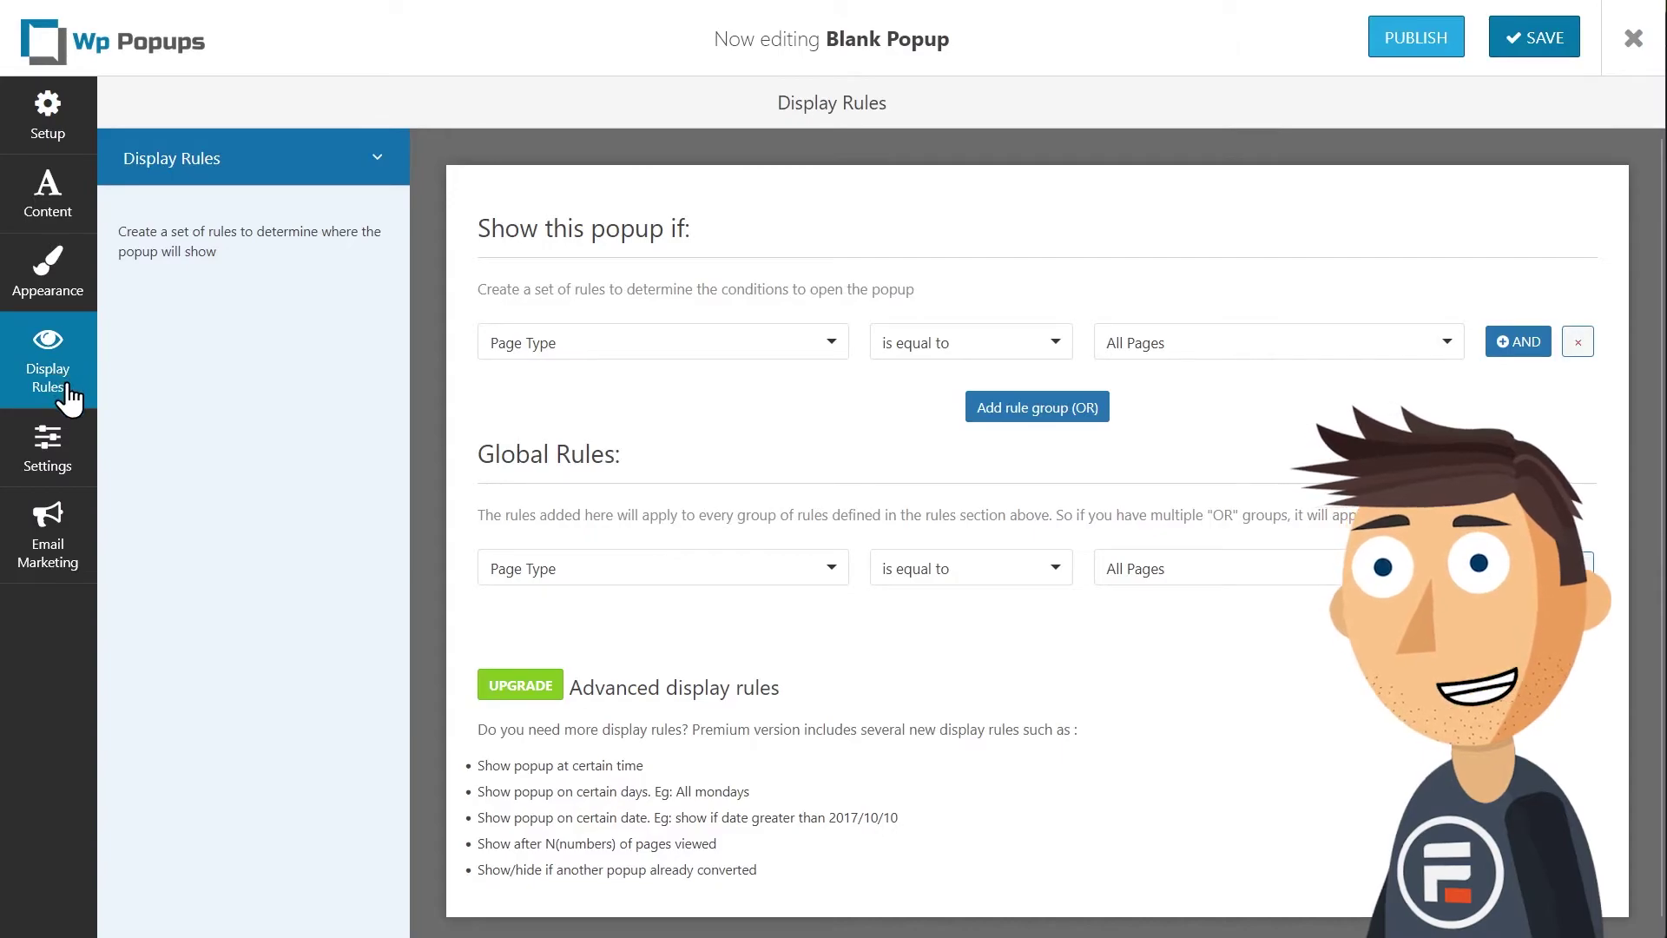
left_click(1160, 363)
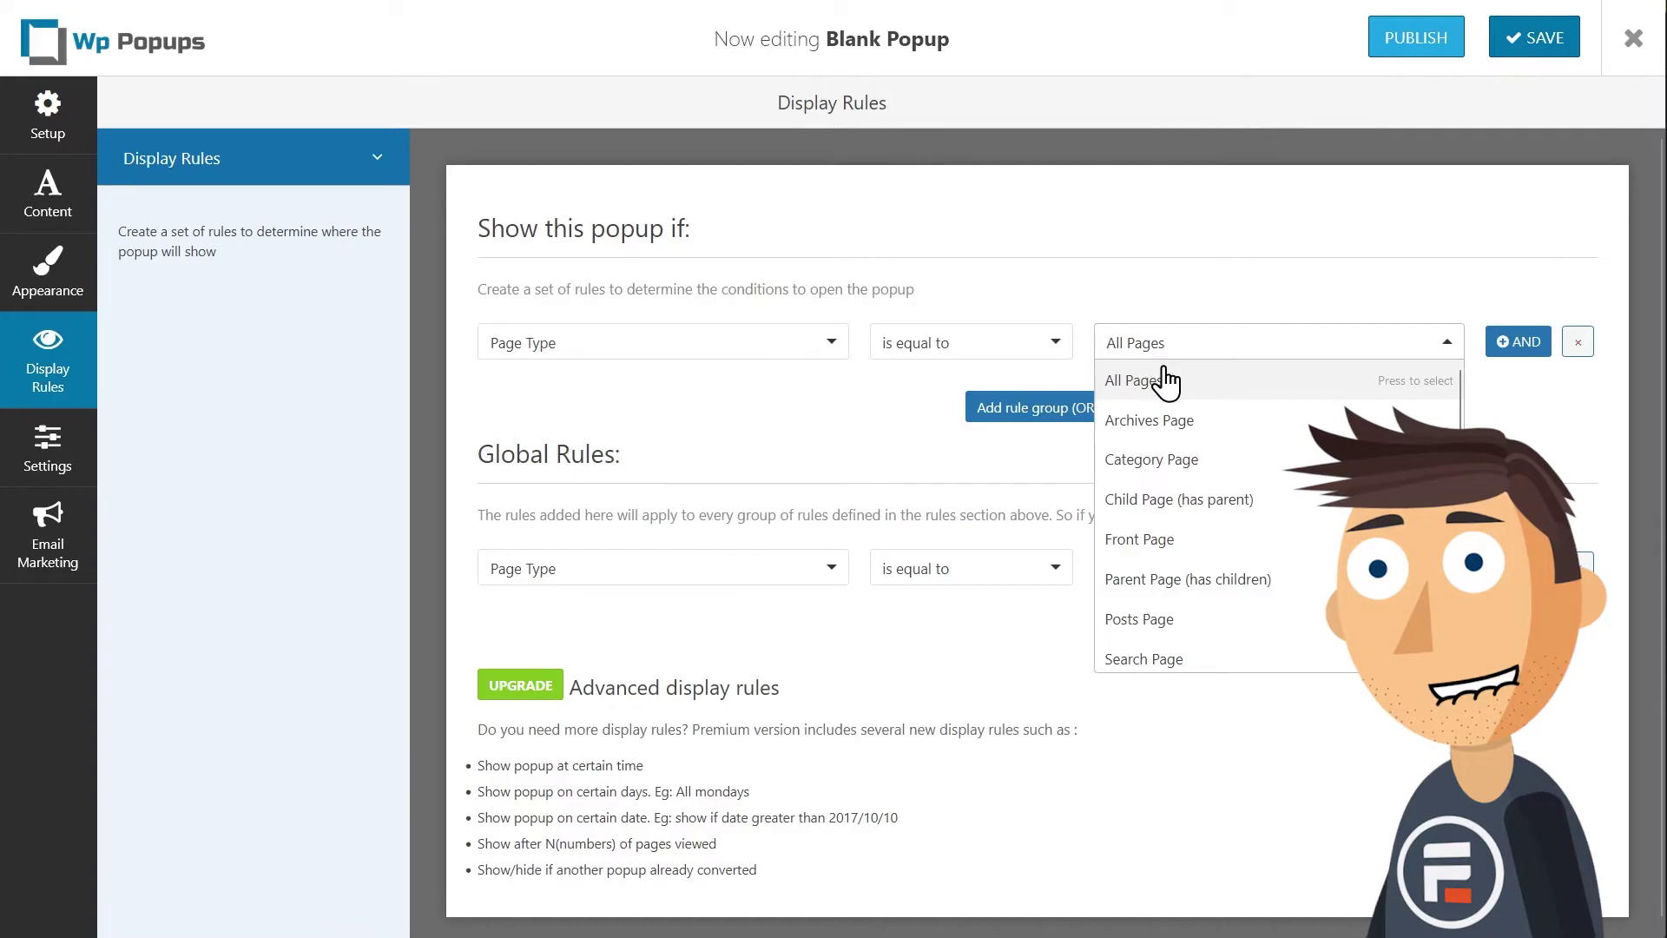
left_click(1155, 540)
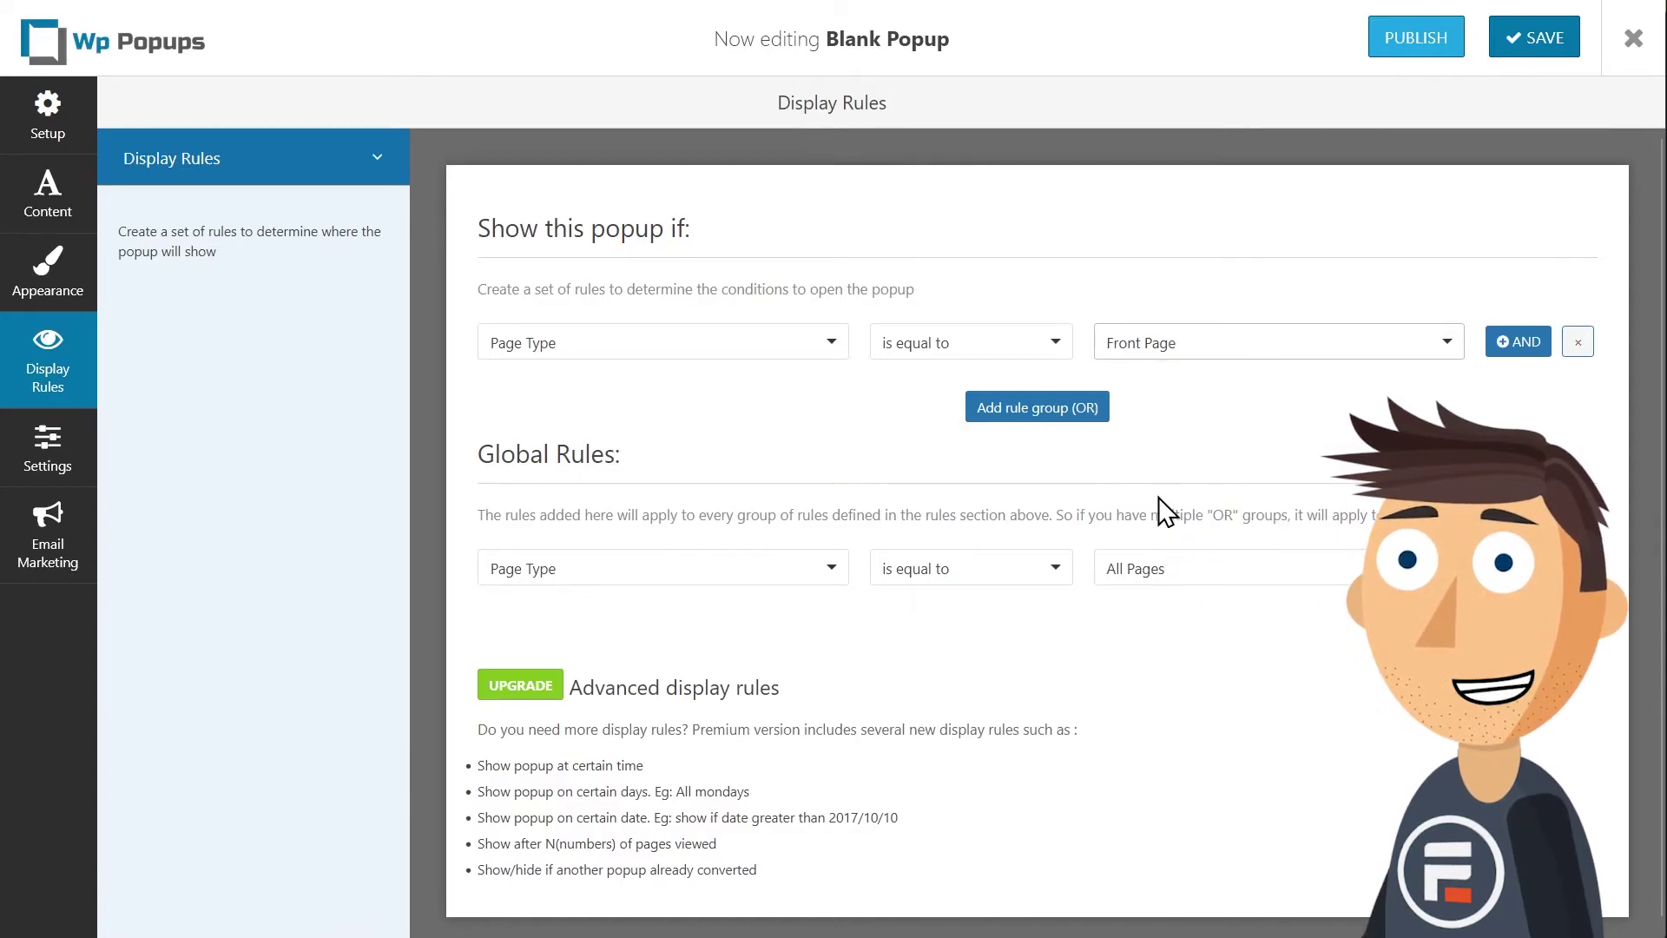
Keep the popup's trigger as Seconds after page load in Settings
left_click(63, 469)
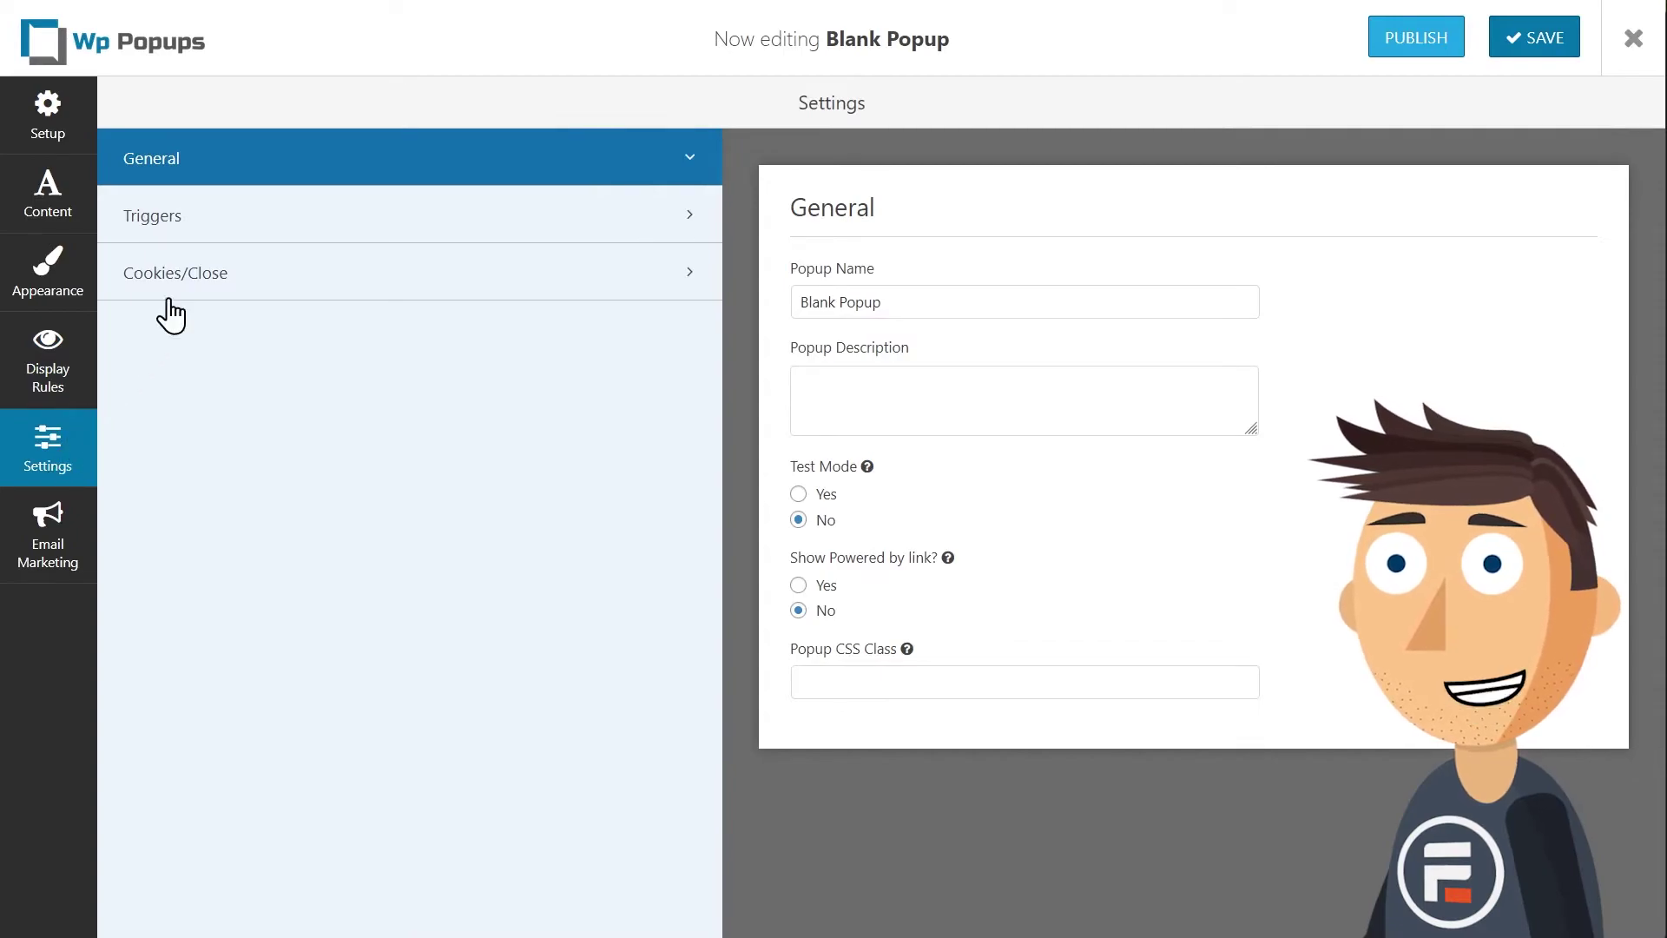
left_click(293, 233)
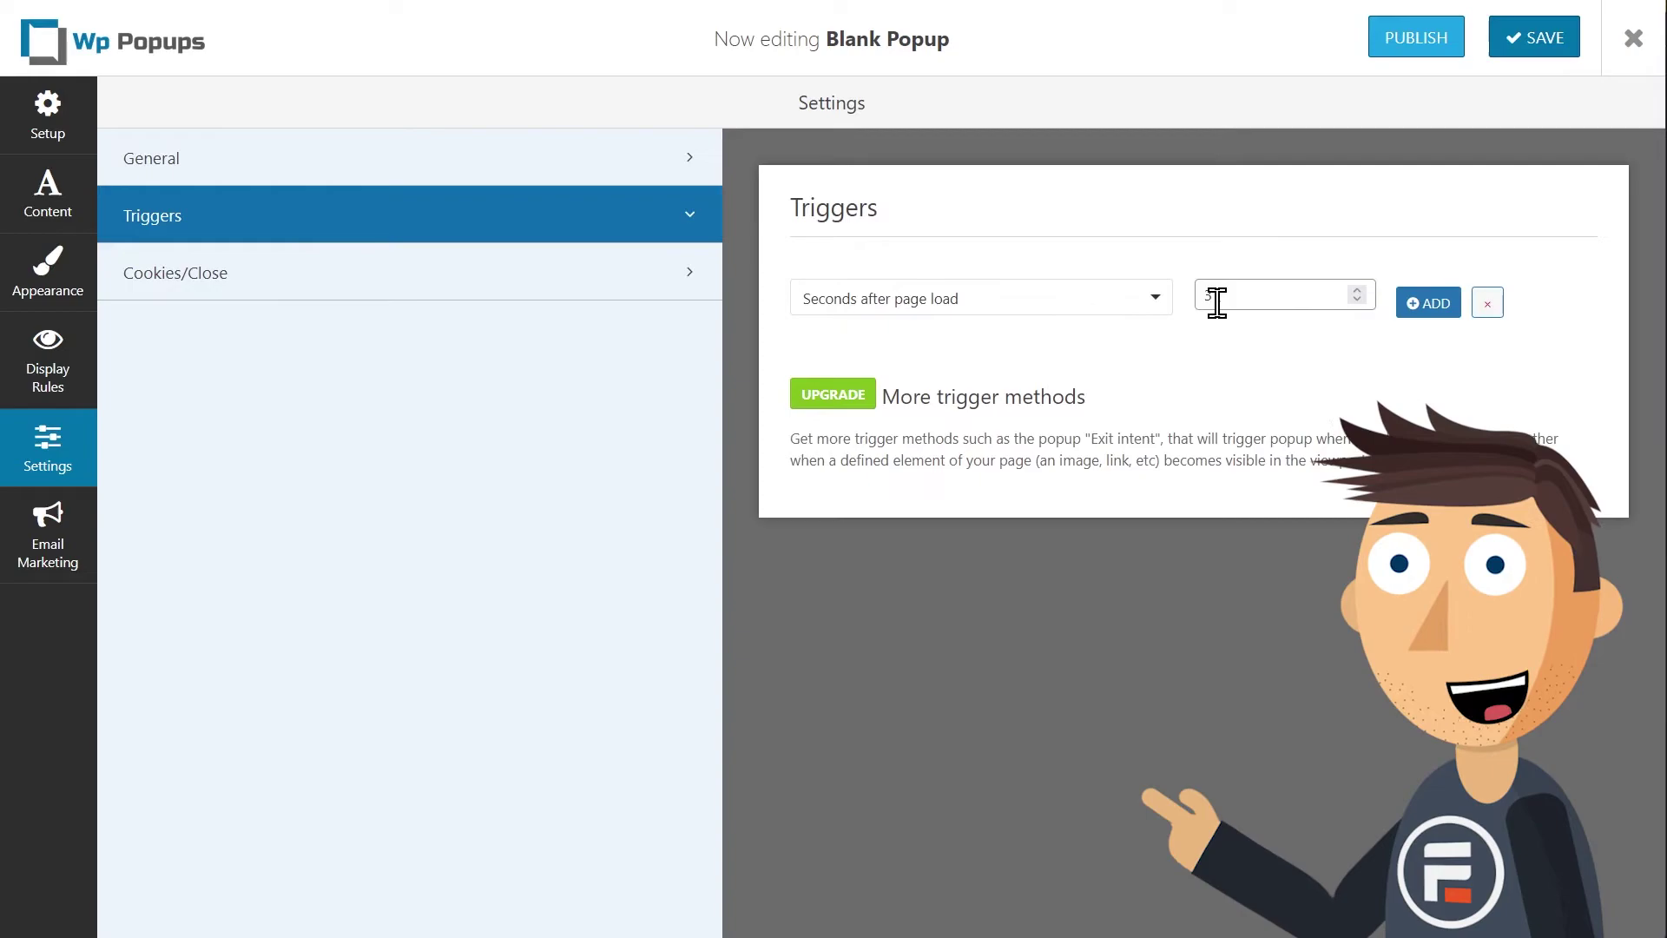
left_click(955, 322)
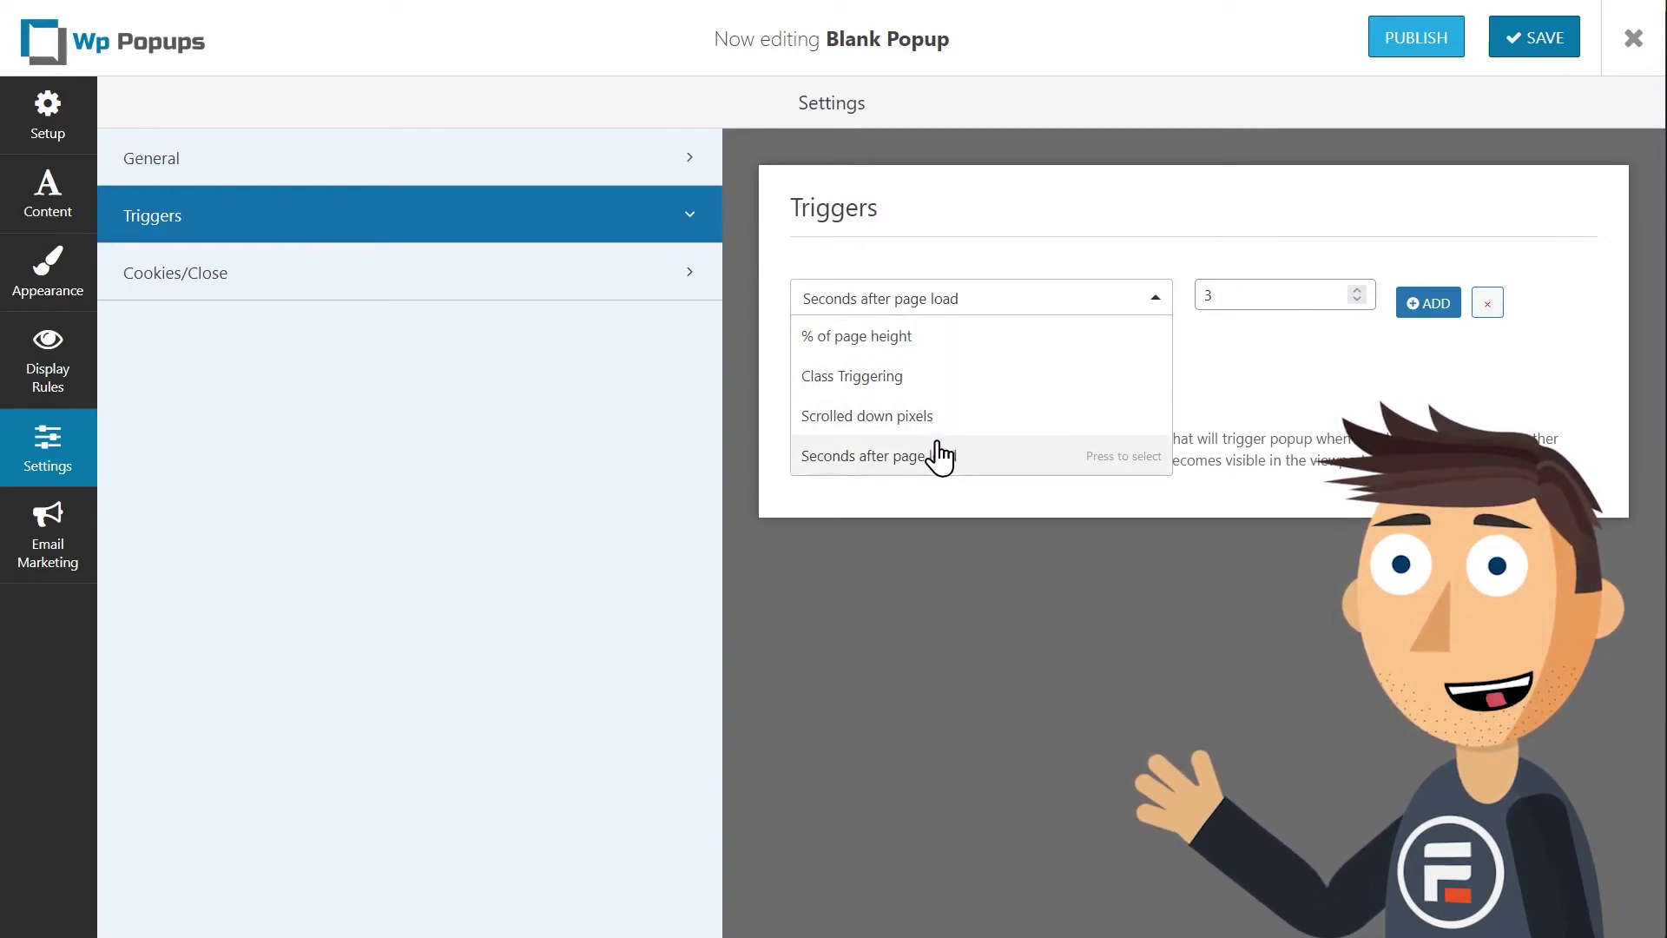
left_click(993, 268)
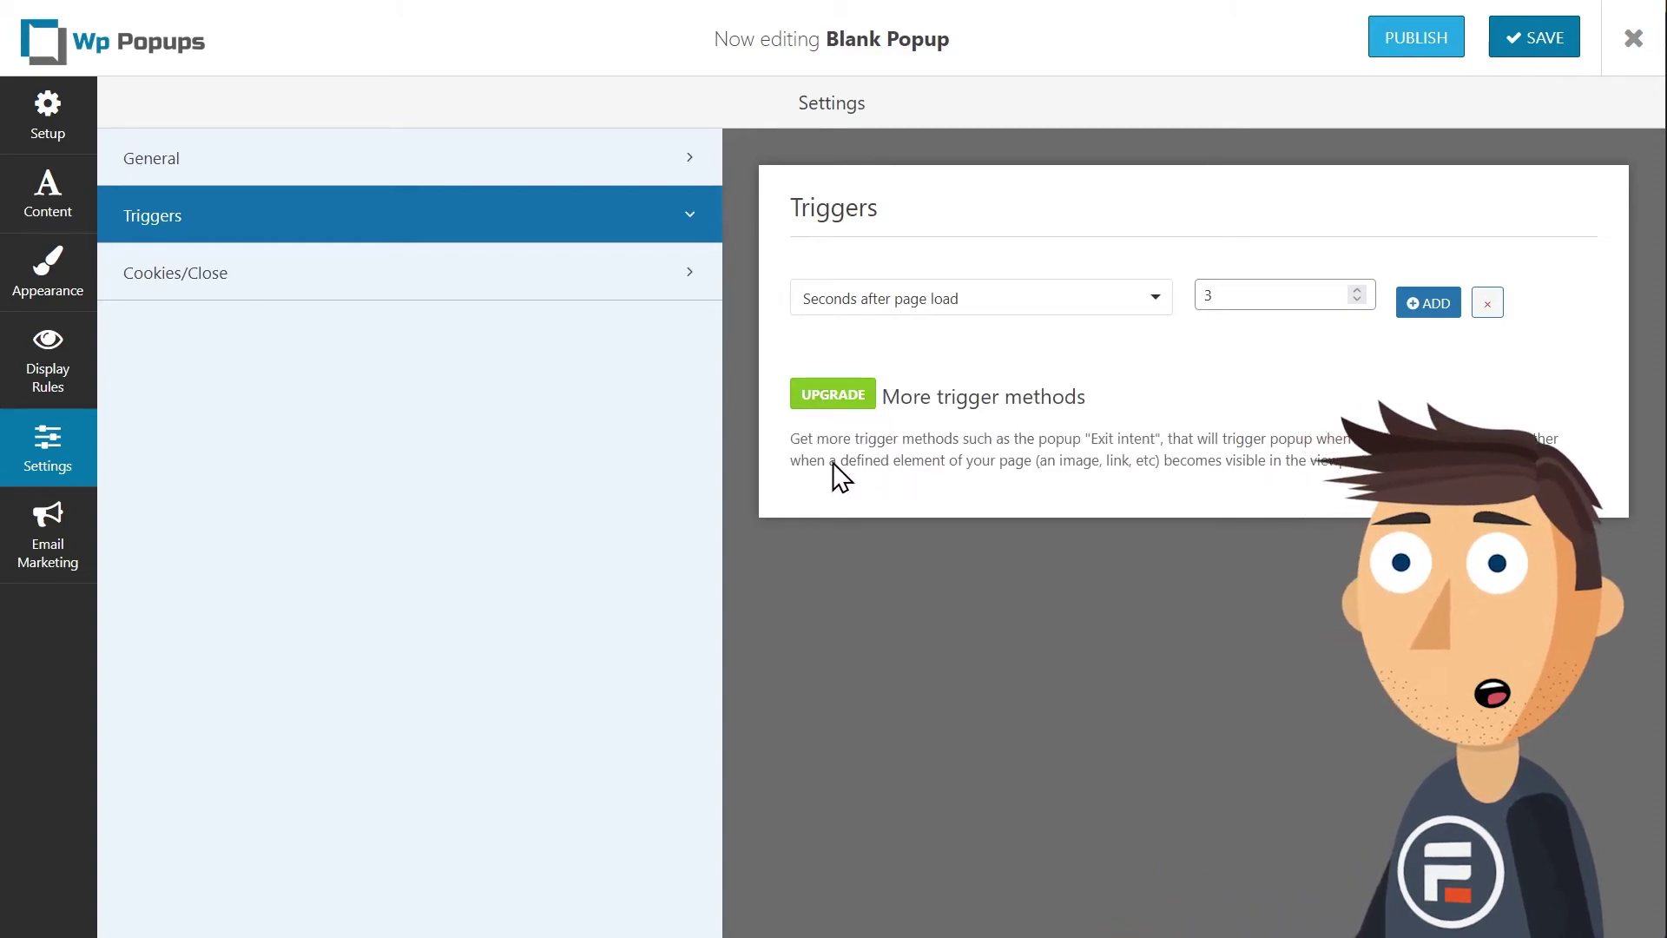
Review Cookies/Close settings, dismiss the Email Marketing PRO notice, and return to Content
left_click(298, 287)
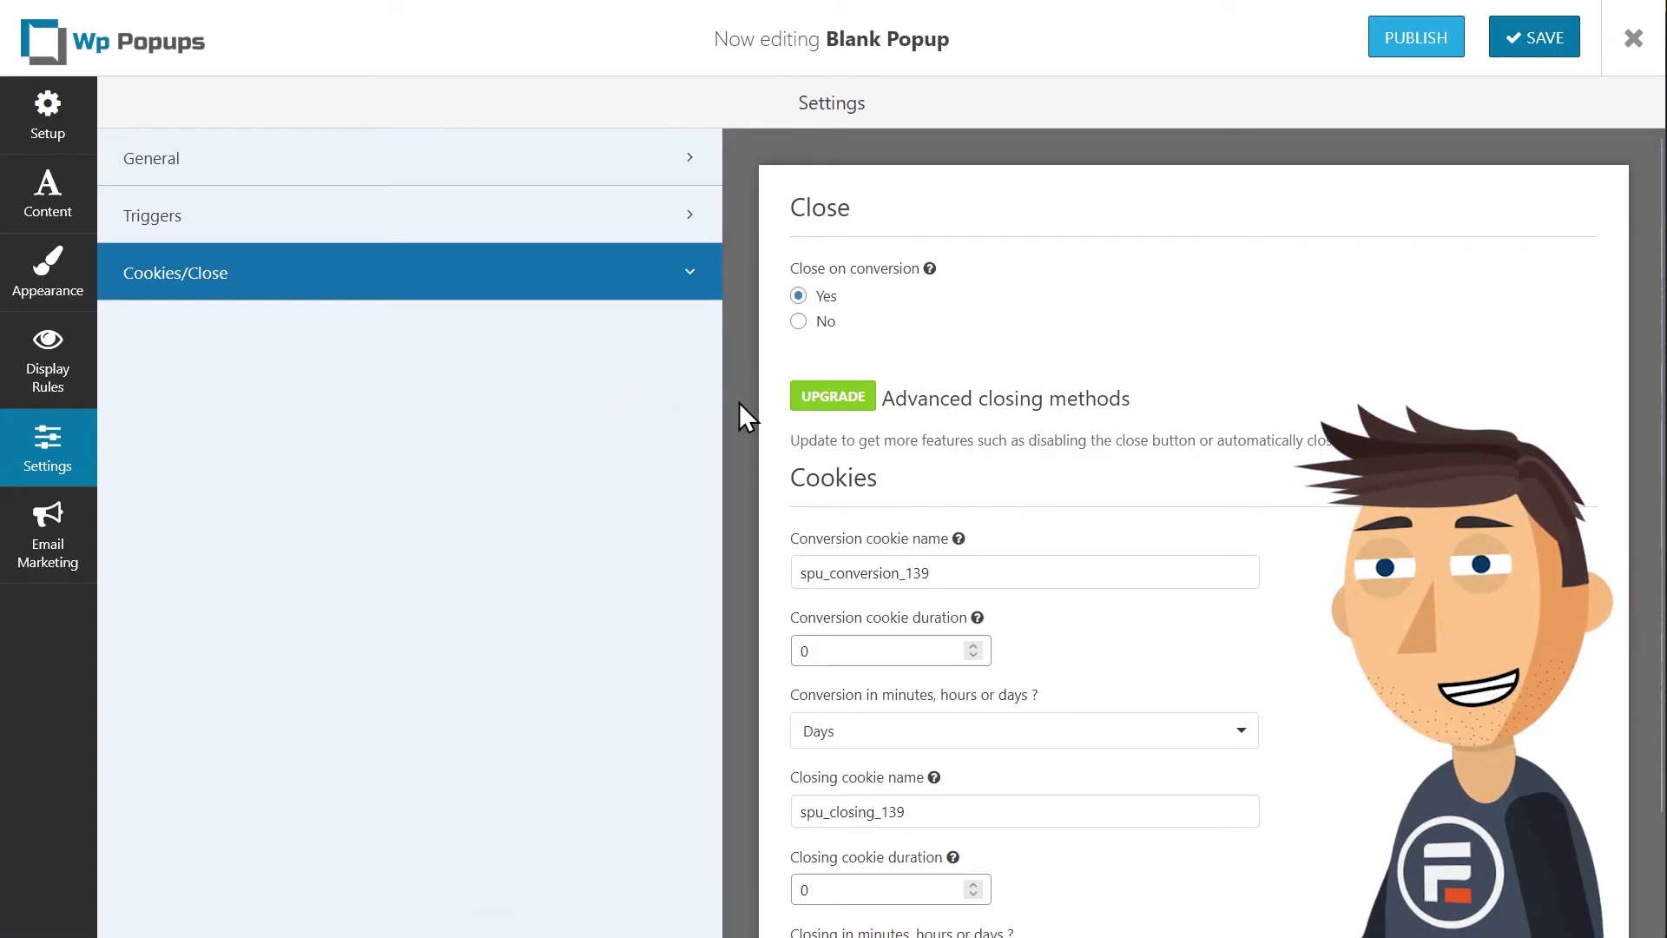
left_click(68, 524)
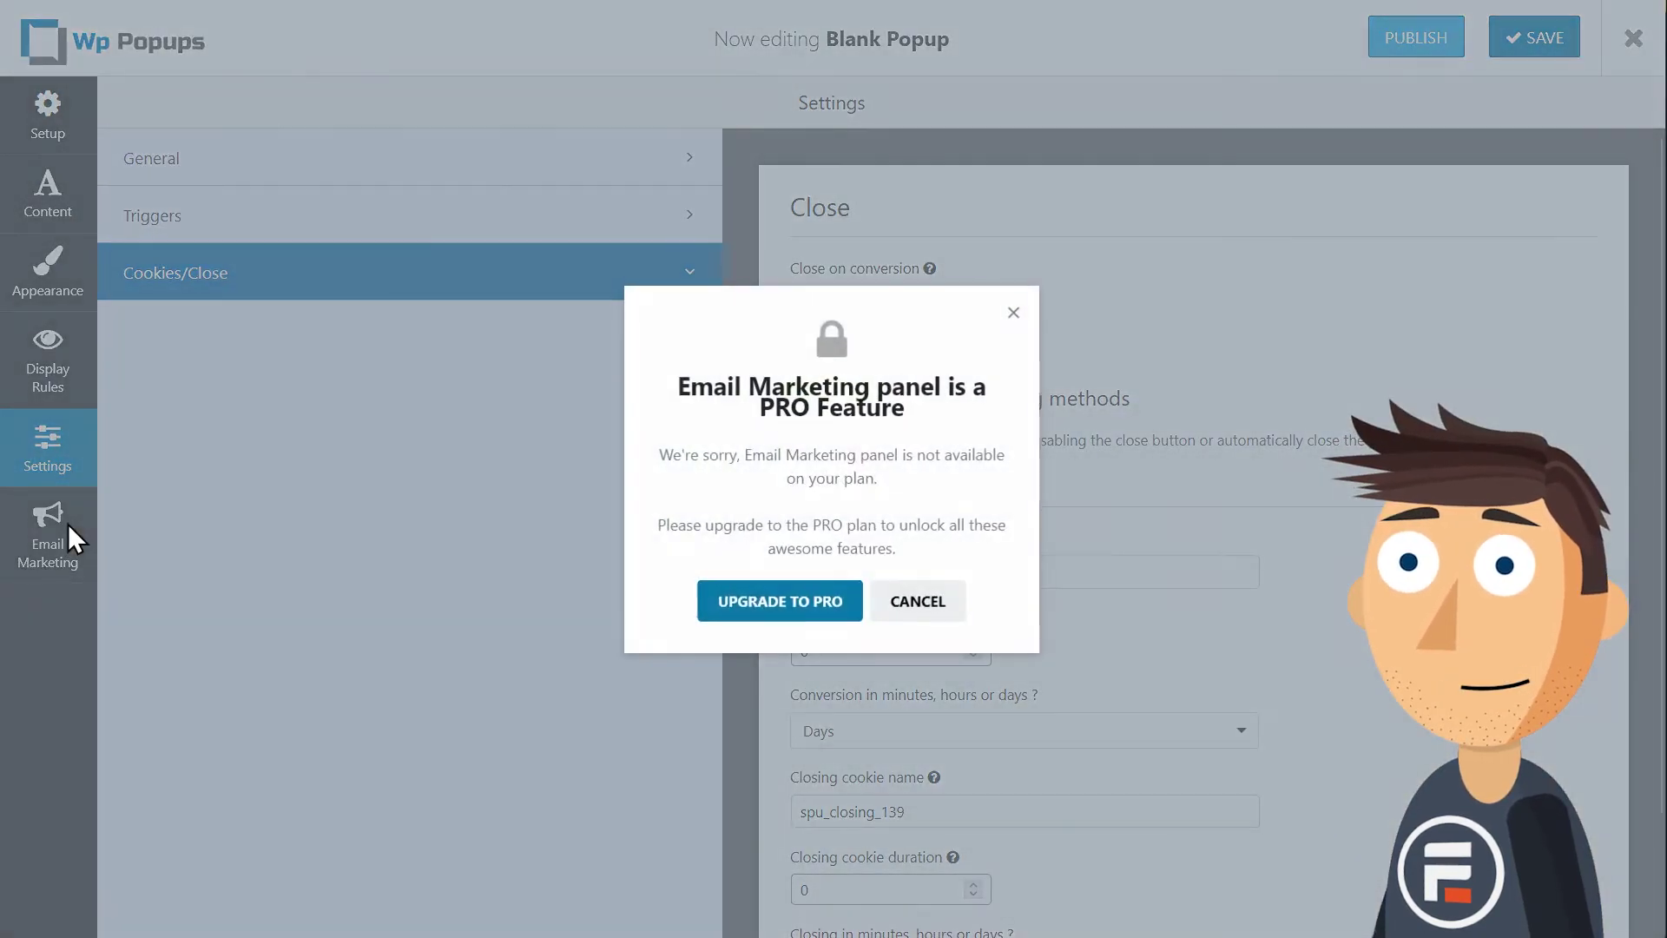
left_click(1015, 313)
left_click(46, 193)
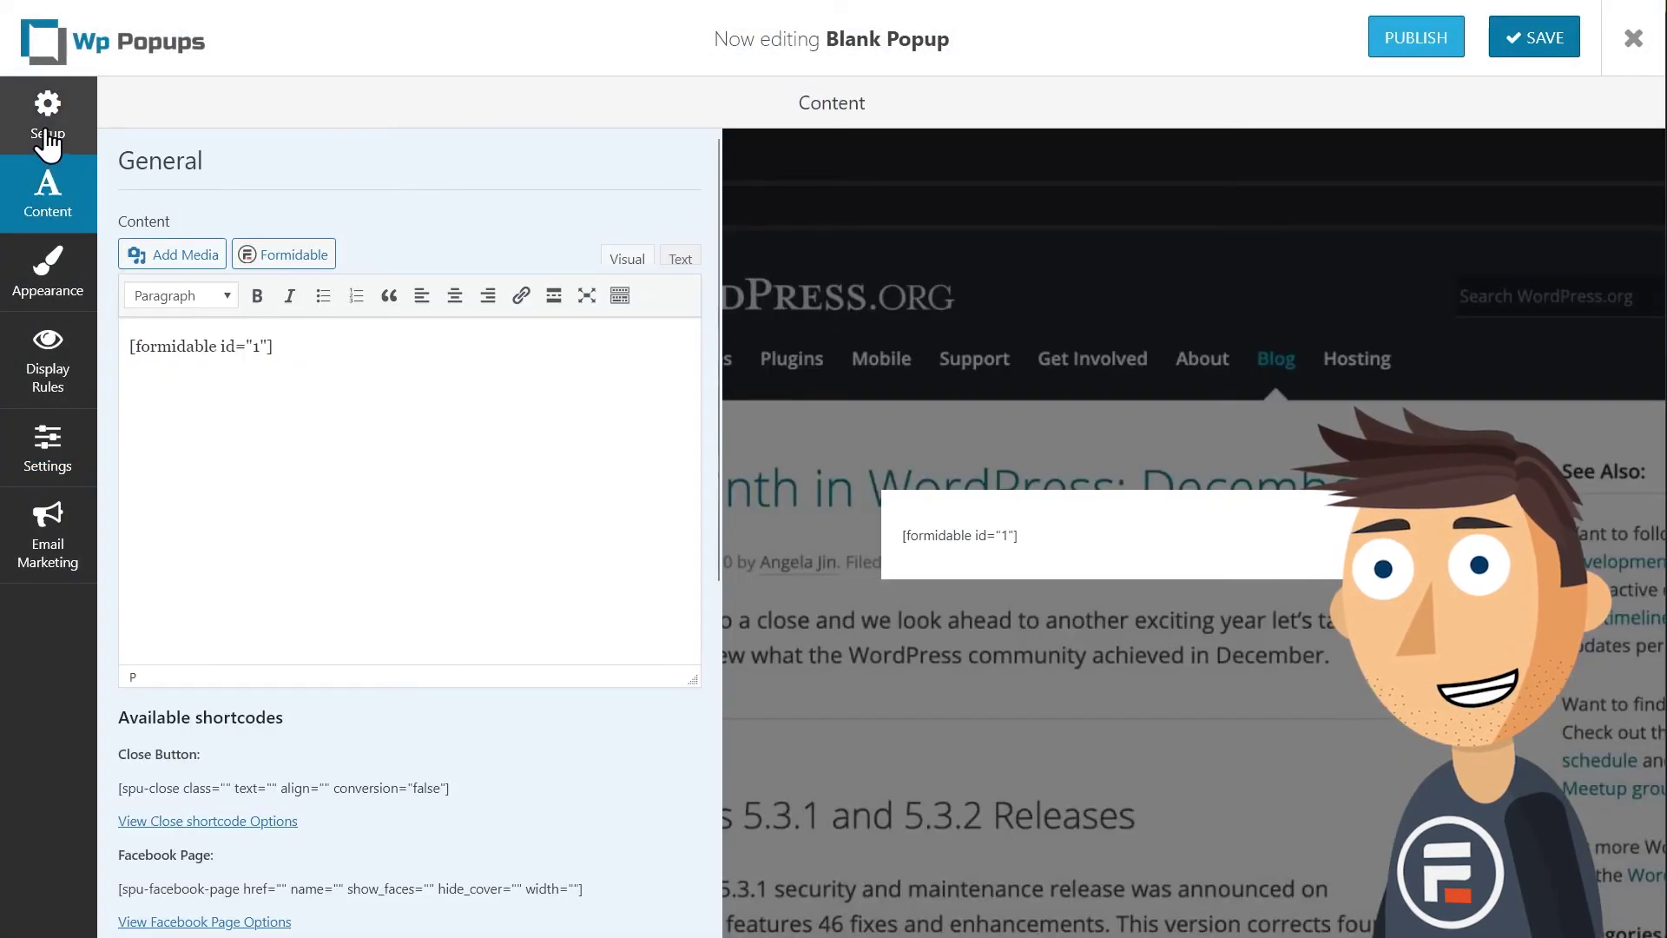
Publish Blank Popup from Setup and view it on the site's front page
left_click(48, 139)
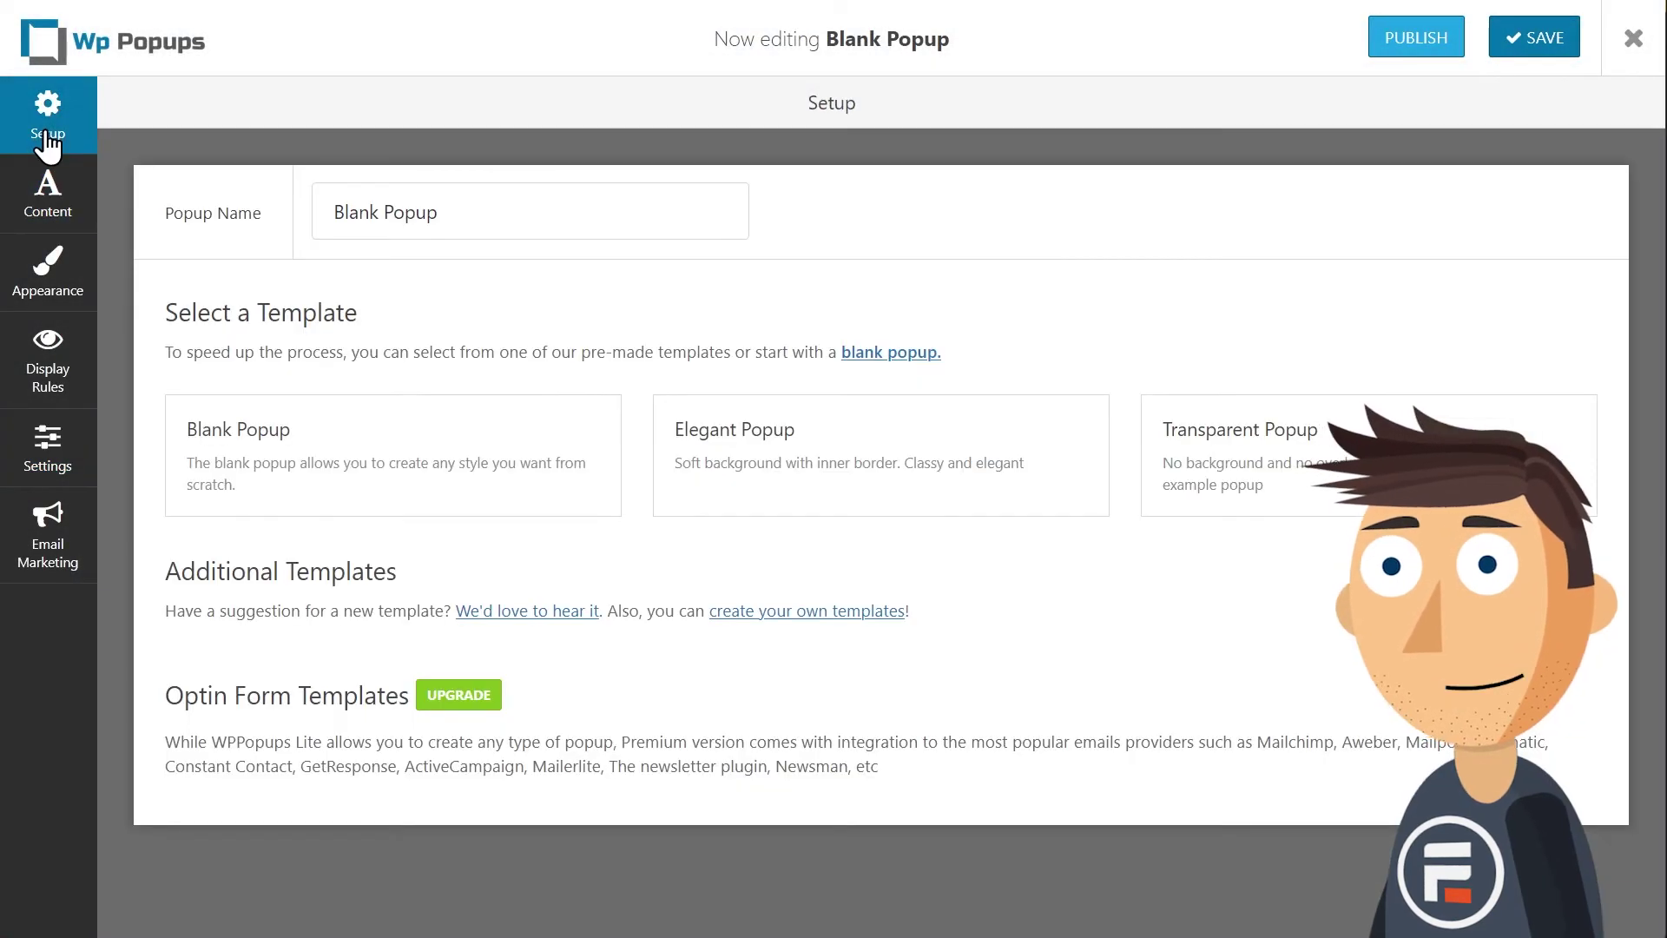
left_click(1379, 51)
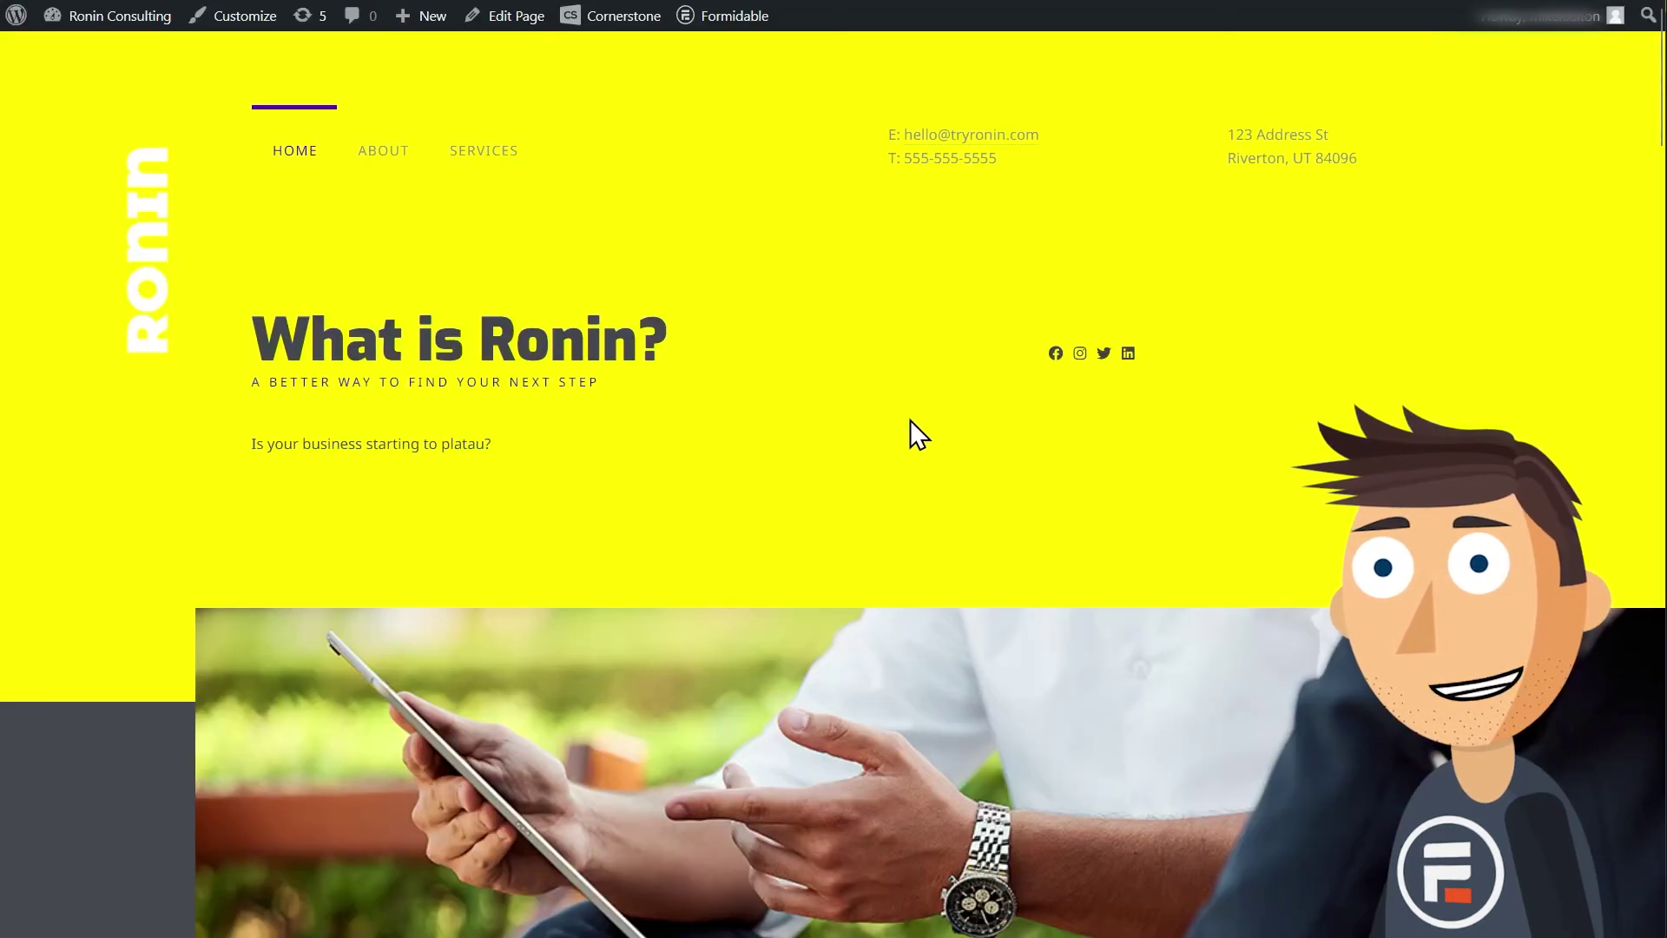